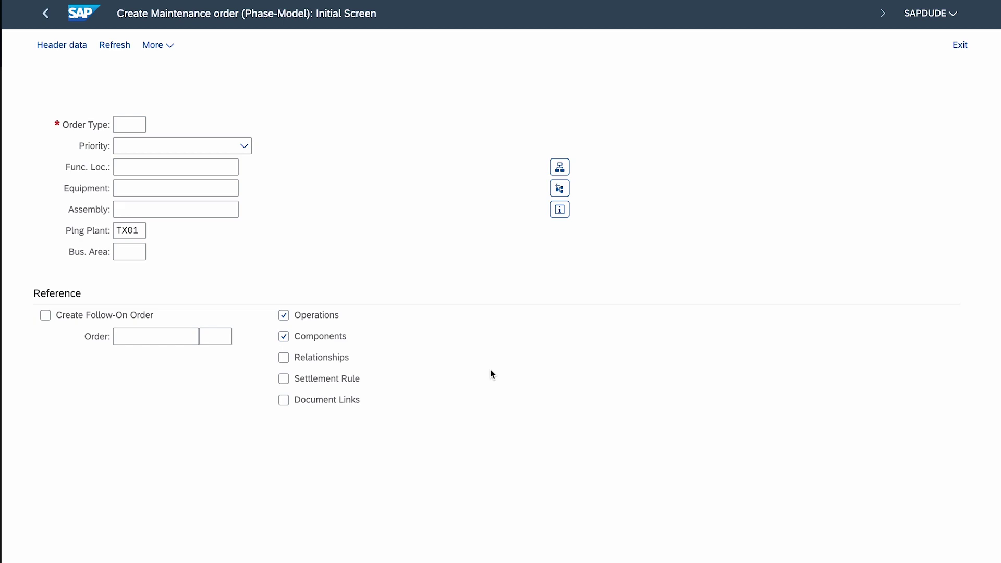
Step: Set the order type to ZPM7, Maint. order with Inspection Checklists, from the list of possible values
{"action": "left_click", "coordinate": [127, 124]}
{"action": "left_click", "coordinate": [153, 129]}
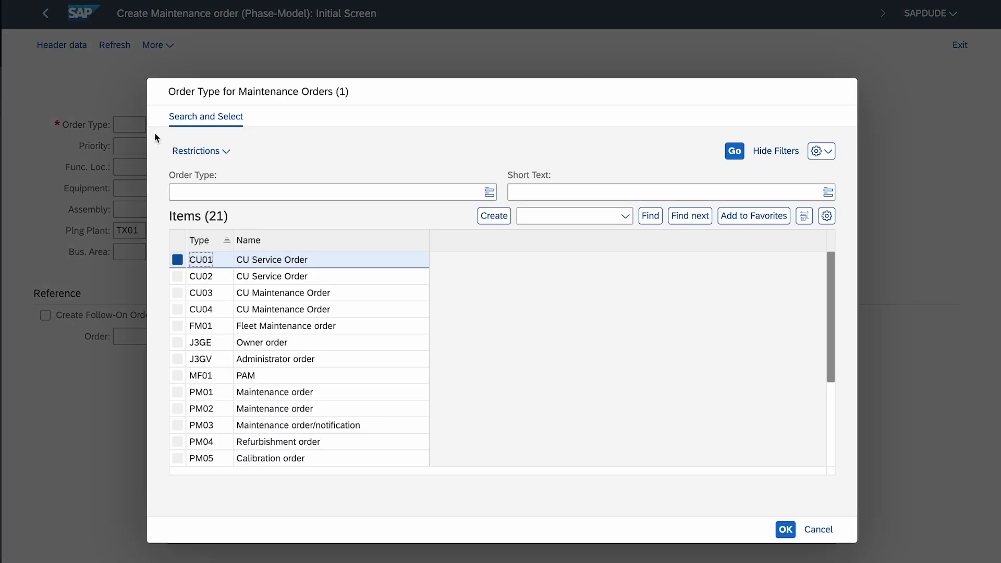
{"action": "scroll", "coordinate": [271, 392], "scroll_direction": "down", "scroll_amount": 3}
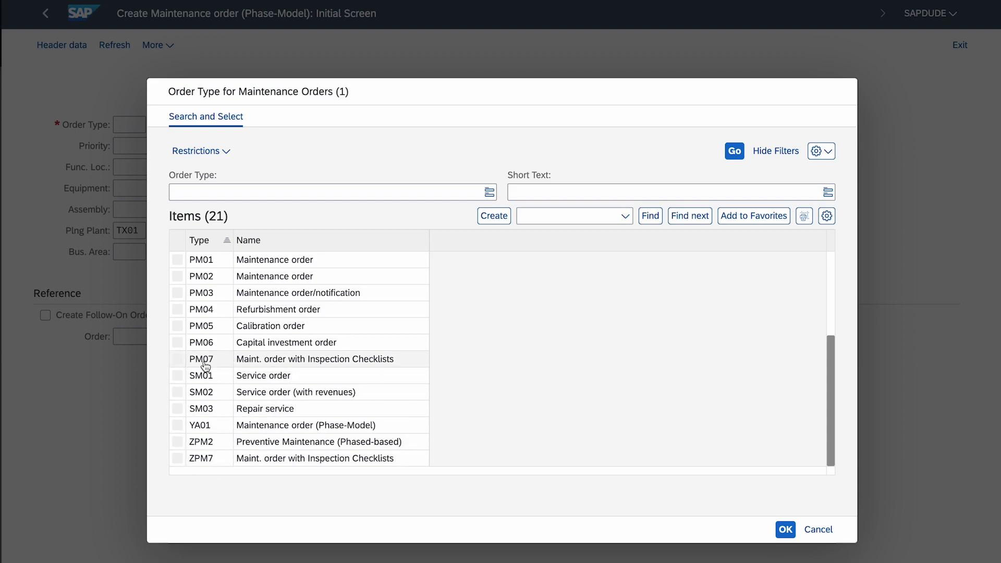
{"action": "left_click", "coordinate": [292, 461]}
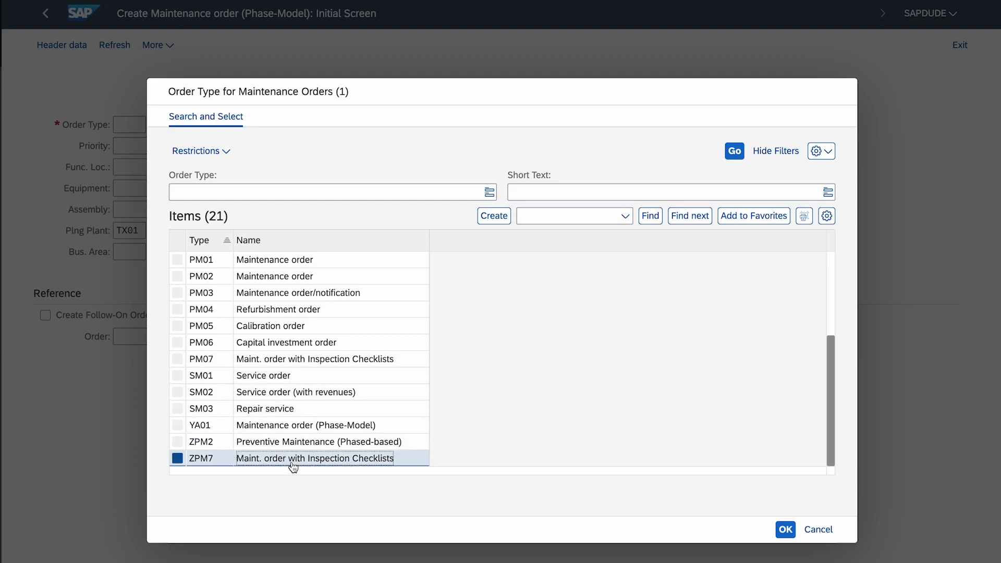
{"action": "left_click", "coordinate": [784, 530]}
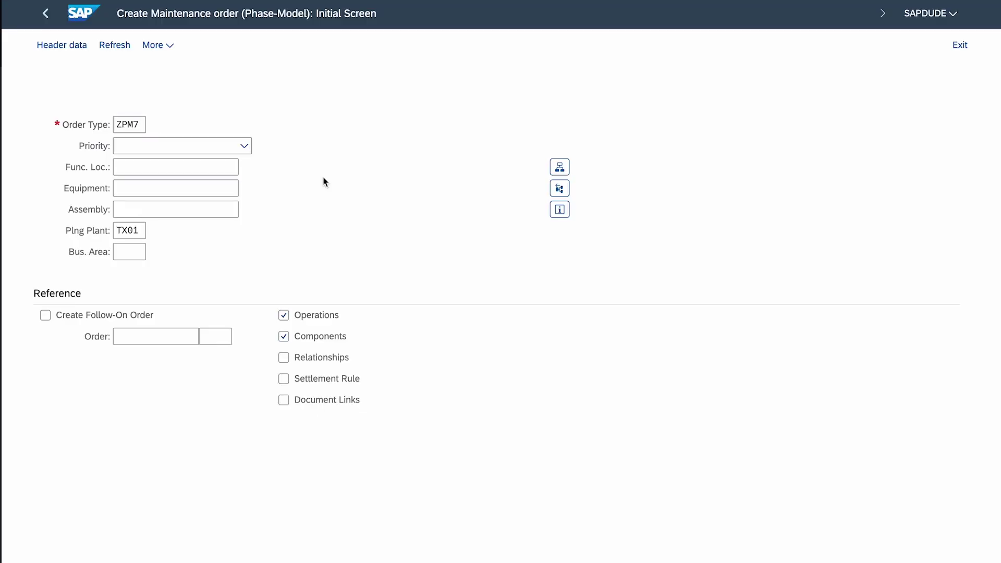
Step: Enter TX01 as the functional location of the new order
{"action": "left_click", "coordinate": [198, 187]}
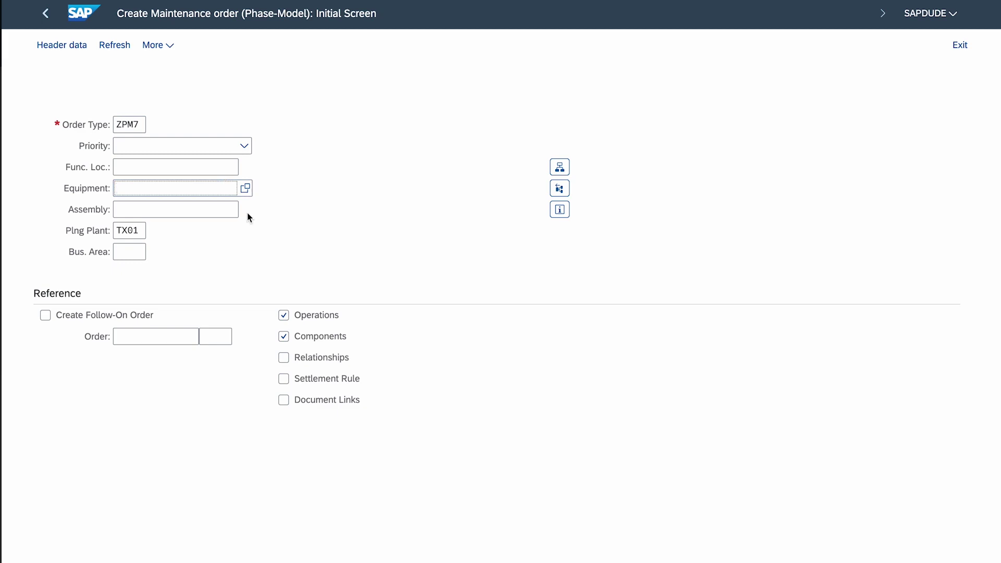
{"action": "left_click", "coordinate": [181, 167]}
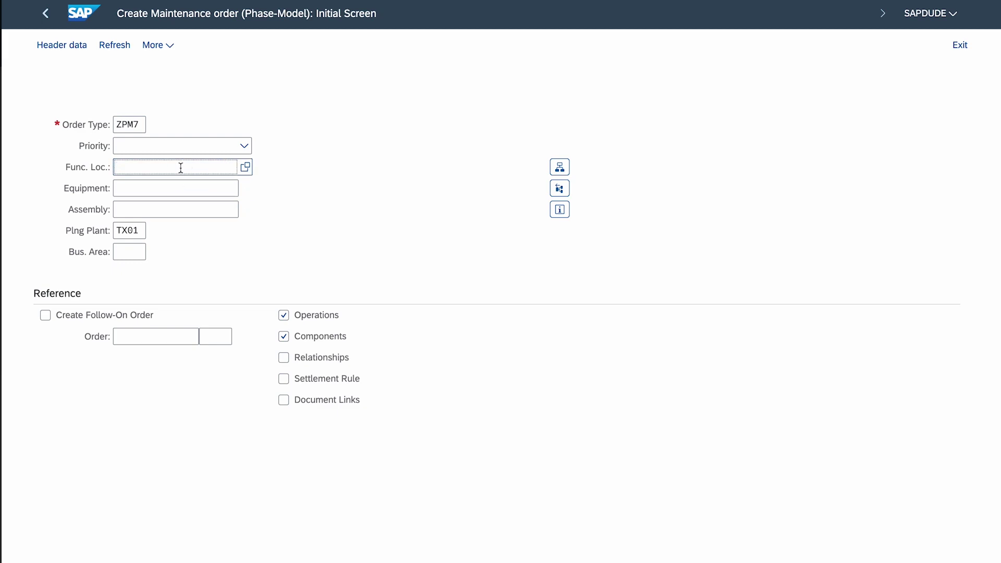
{"action": "type", "text": "tx01"}
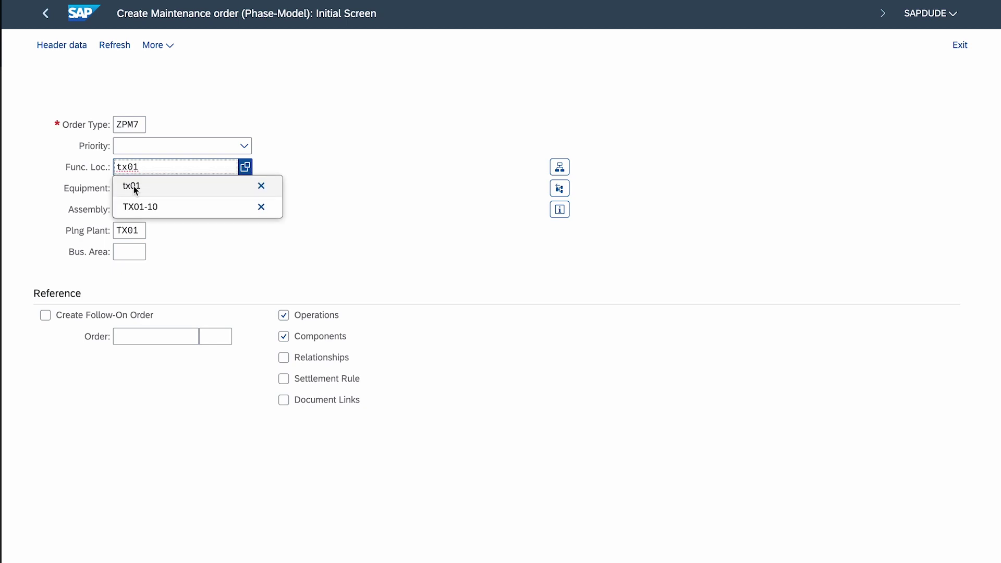
{"action": "left_click", "coordinate": [134, 186]}
{"action": "key", "text": "Return"}
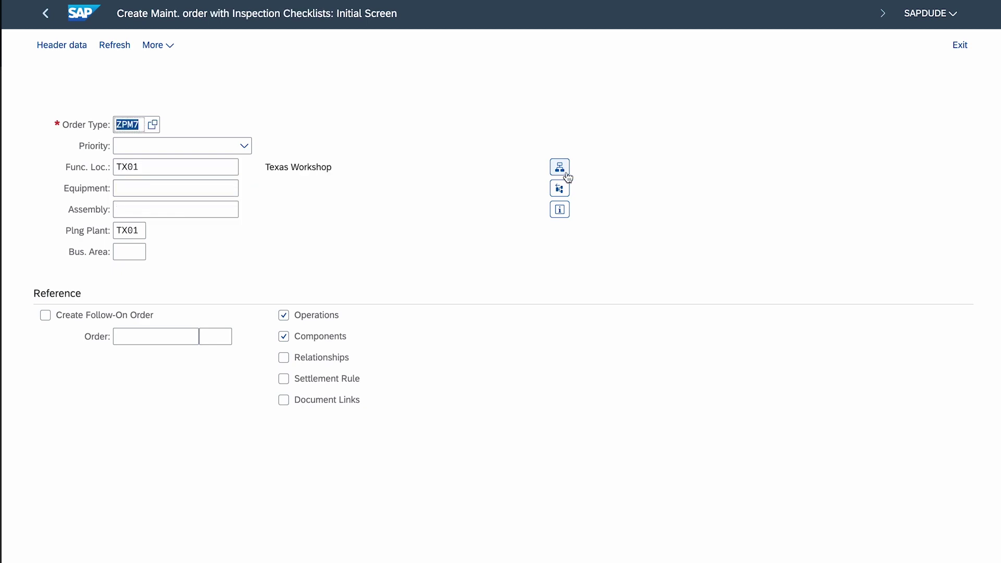
Step: Pick functional location TX01-10-10, Car repair, from the TX01 structure list under Car repair - mechanical
{"action": "left_click", "coordinate": [560, 168]}
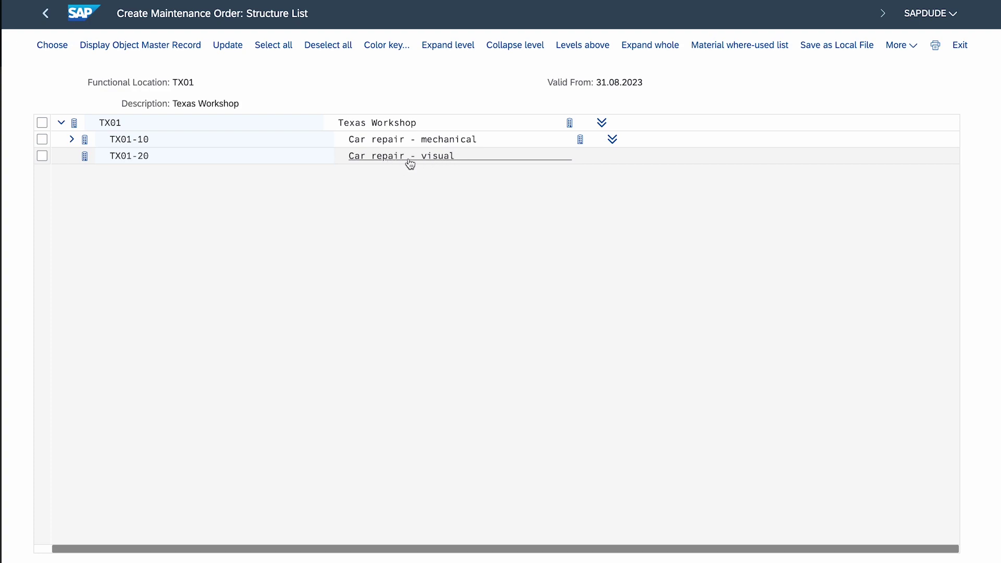
{"action": "left_click", "coordinate": [72, 139]}
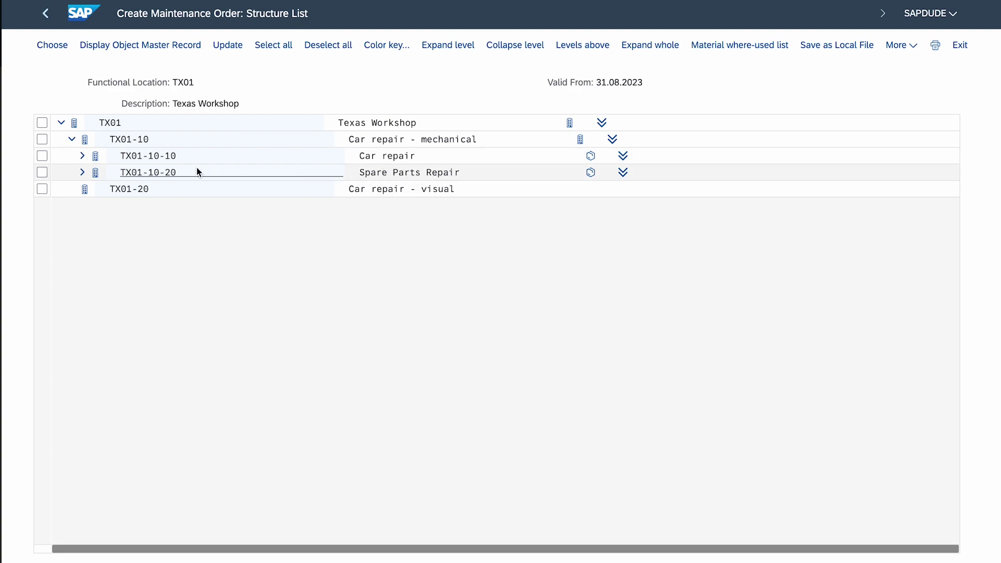
{"action": "left_click", "coordinate": [81, 156]}
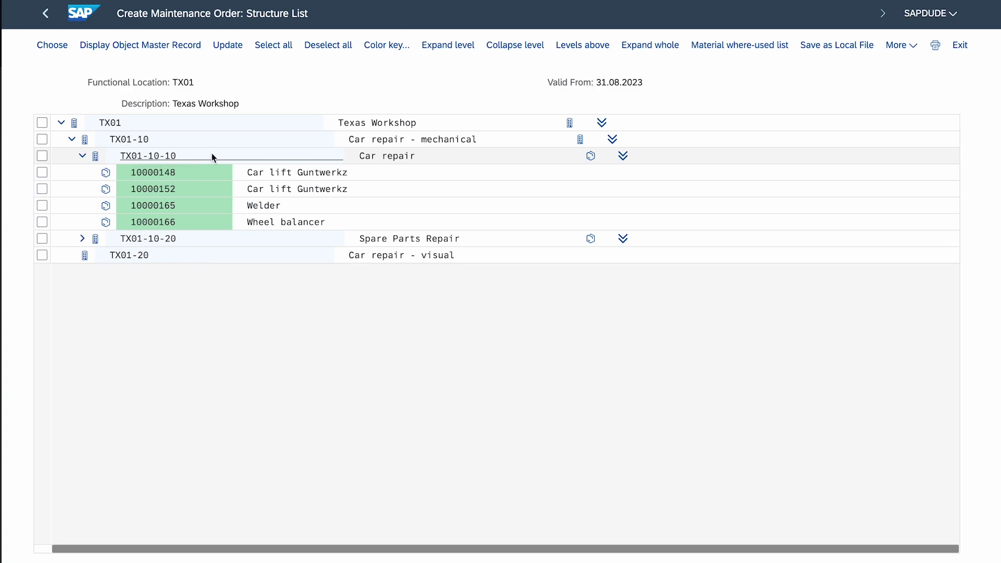
{"action": "left_click", "coordinate": [160, 157]}
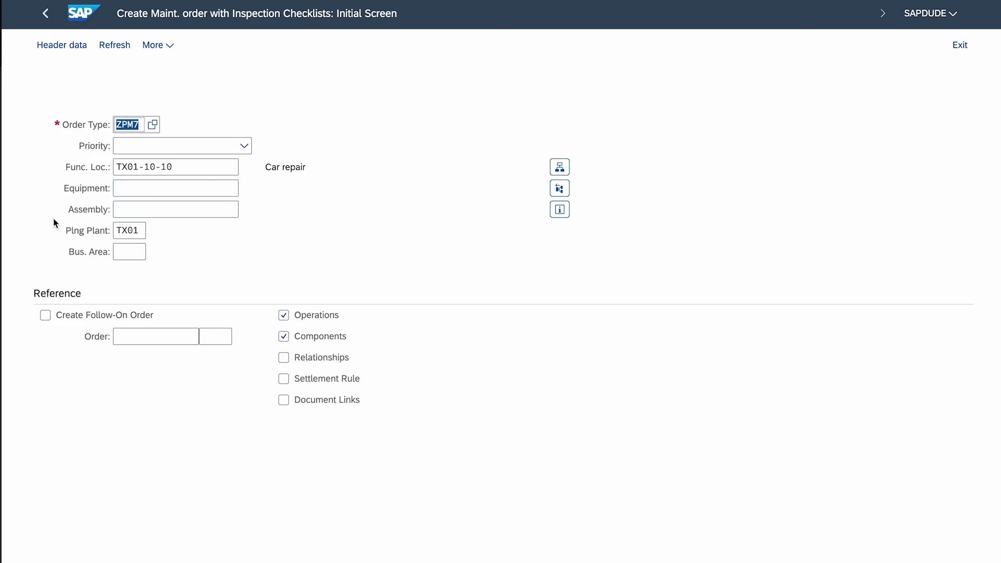
Step: Open the order header, describe it as "Weekly inspection" and set the priority to 3-Medium
{"action": "key", "text": "Return"}
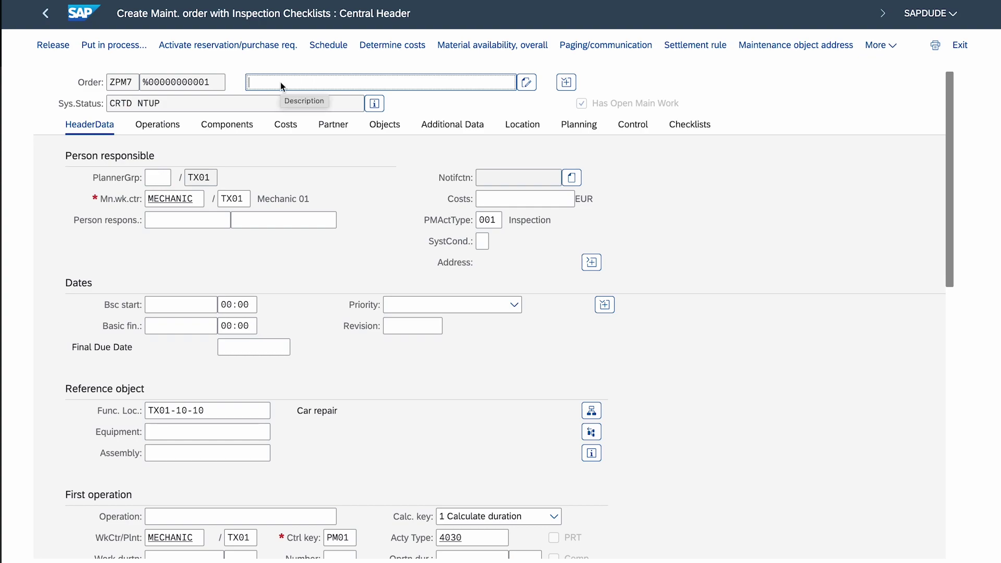
{"action": "type", "text": "Weekly inspection"}
{"action": "key", "text": "Return"}
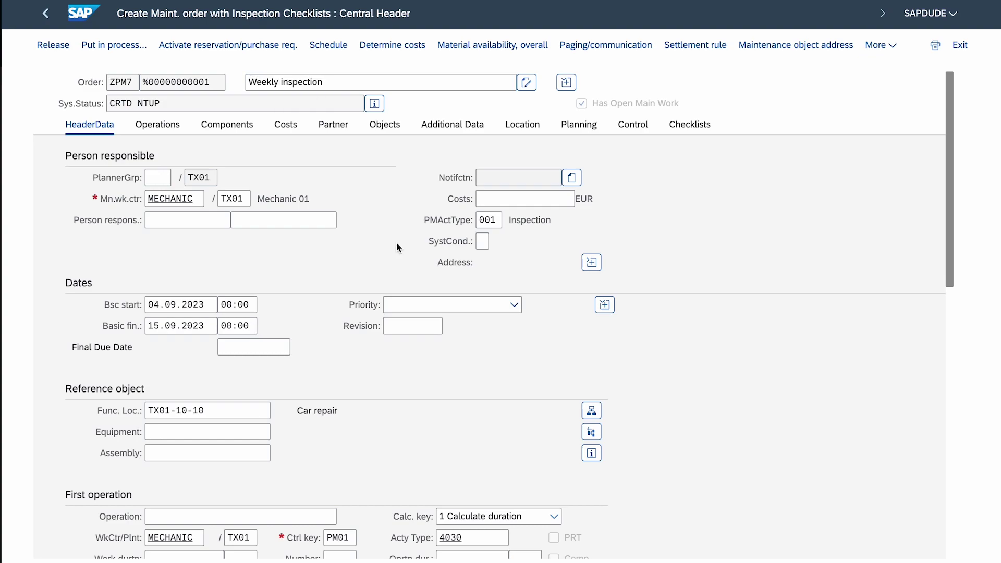
{"action": "left_click", "coordinate": [514, 305]}
{"action": "left_click", "coordinate": [477, 368]}
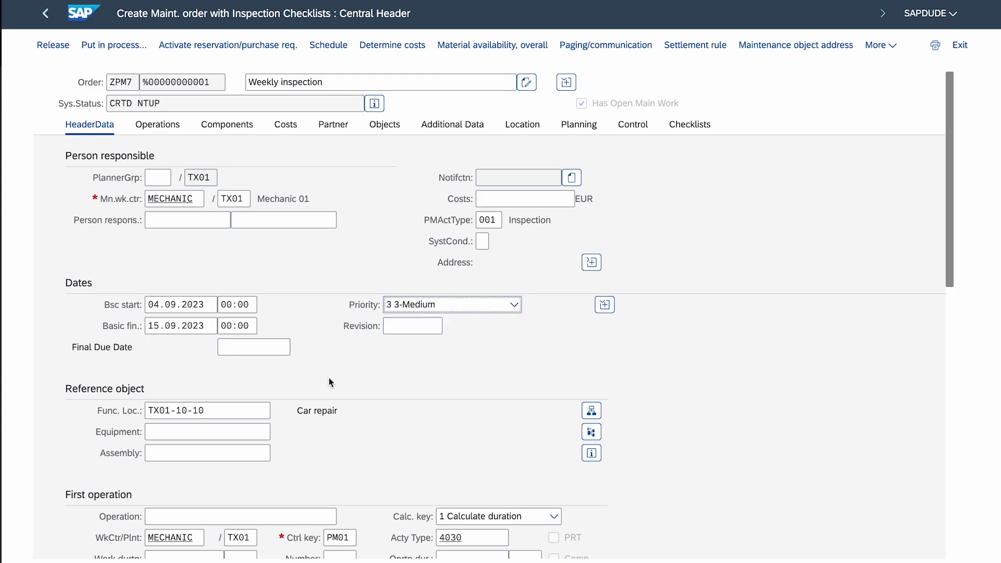
Step: Include a general task list in the order's operations, agreeing to delete the existing operations
{"action": "scroll", "coordinate": [328, 375], "scroll_direction": "down", "scroll_amount": 3}
{"action": "scroll", "coordinate": [329, 375], "scroll_direction": "up", "scroll_amount": 3}
{"action": "left_click", "coordinate": [152, 130]}
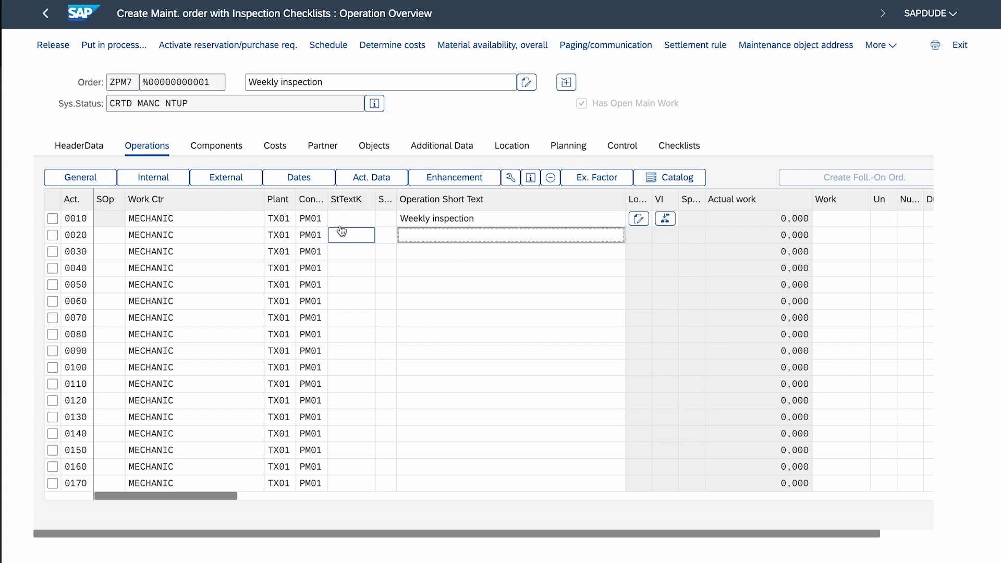
{"action": "left_click", "coordinate": [881, 44]}
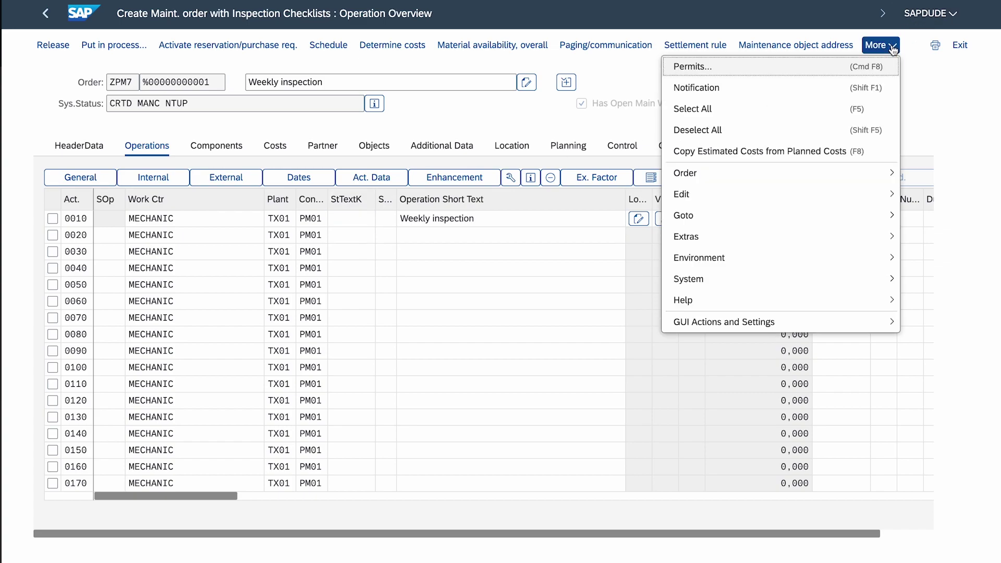
{"action": "mouse_move", "coordinate": [730, 237]}
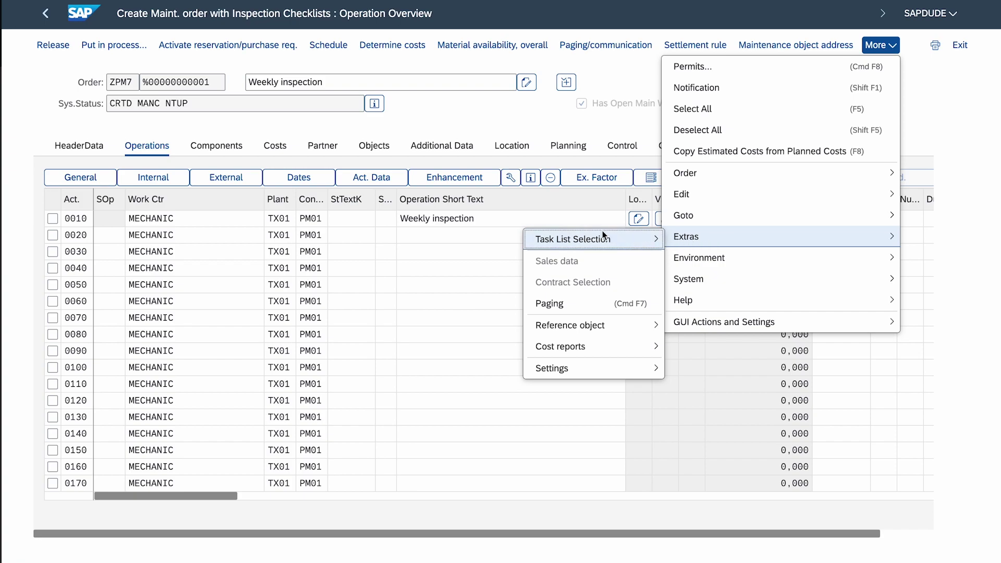
{"action": "mouse_move", "coordinate": [595, 239]}
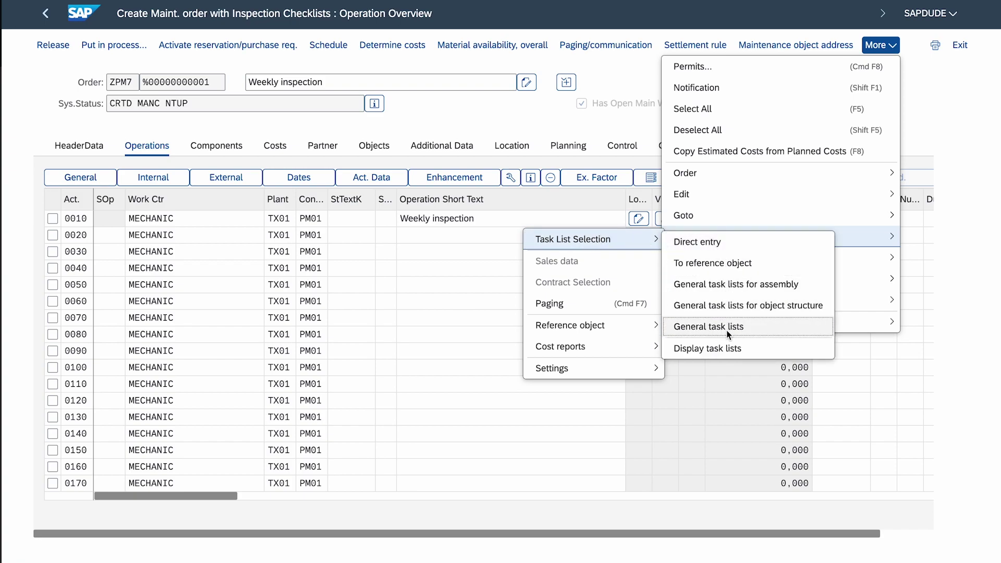
{"action": "left_click", "coordinate": [746, 333]}
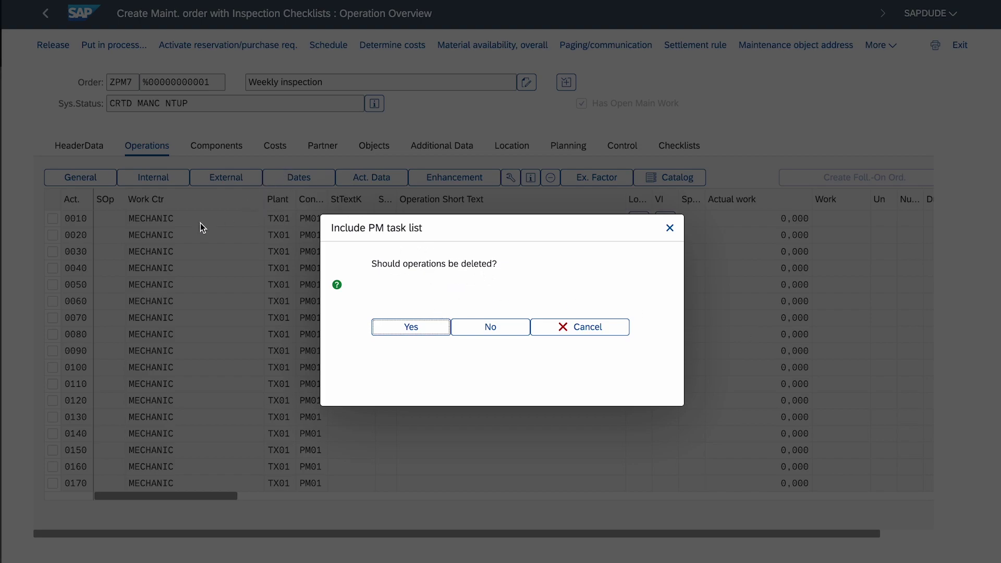
{"action": "left_click", "coordinate": [398, 327]}
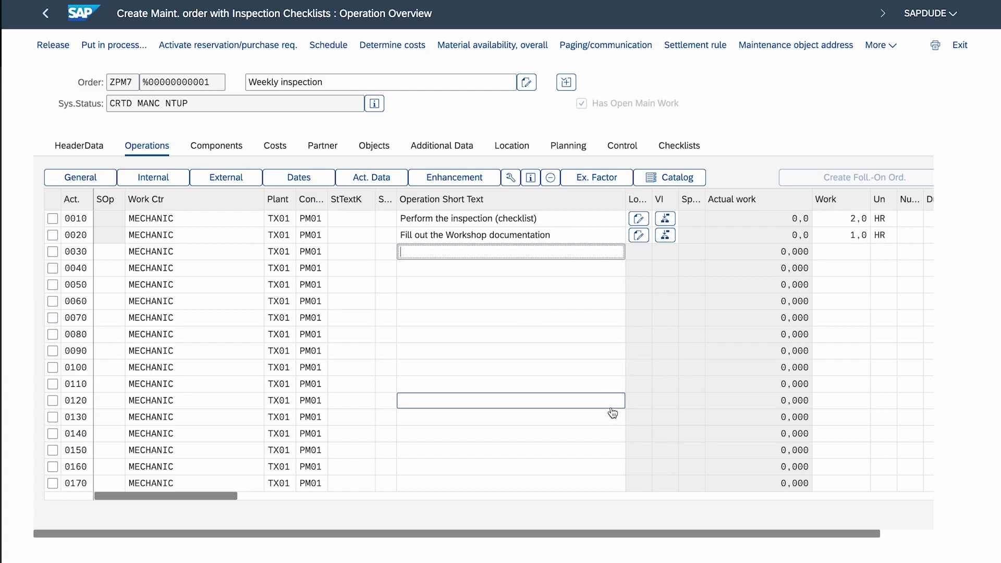
Step: Check the order's checklists and the equipment structure under functional location TX01-10-10
{"action": "left_click_drag", "start_coordinate": [661, 532], "coordinate": [715, 533]}
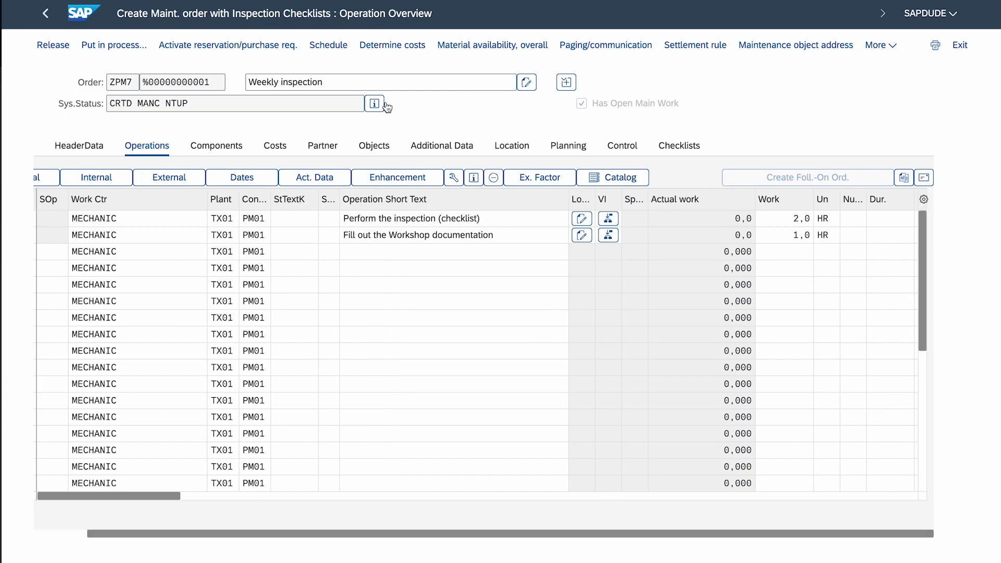
{"action": "left_click", "coordinate": [675, 149]}
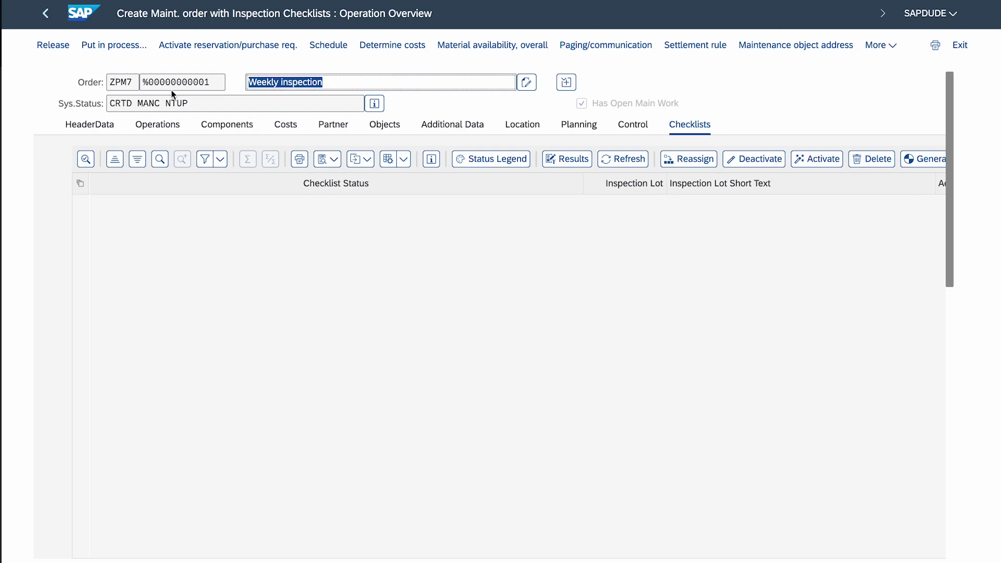
{"action": "left_click", "coordinate": [95, 135]}
{"action": "double_click", "coordinate": [167, 410]}
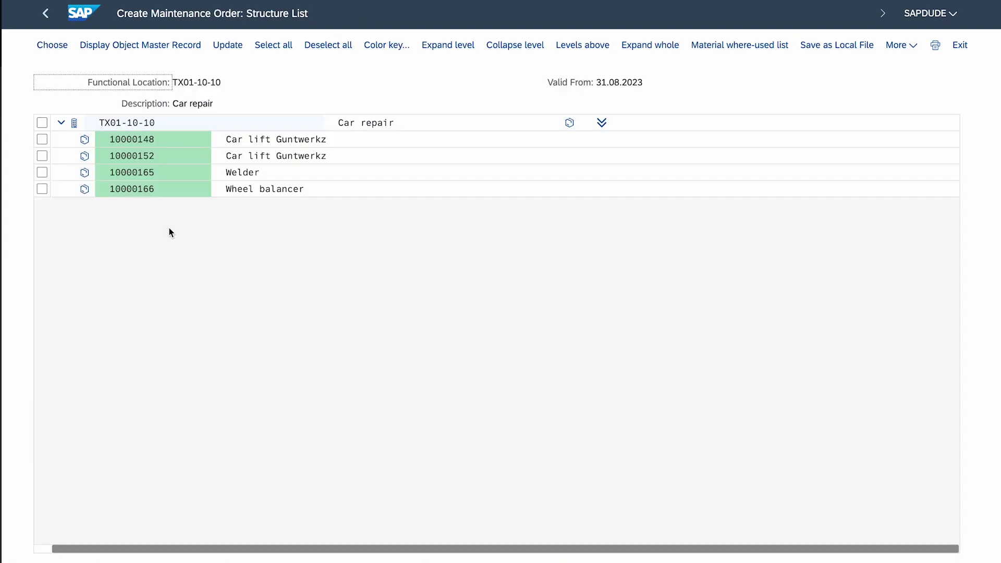
{"action": "left_click", "coordinate": [52, 45]}
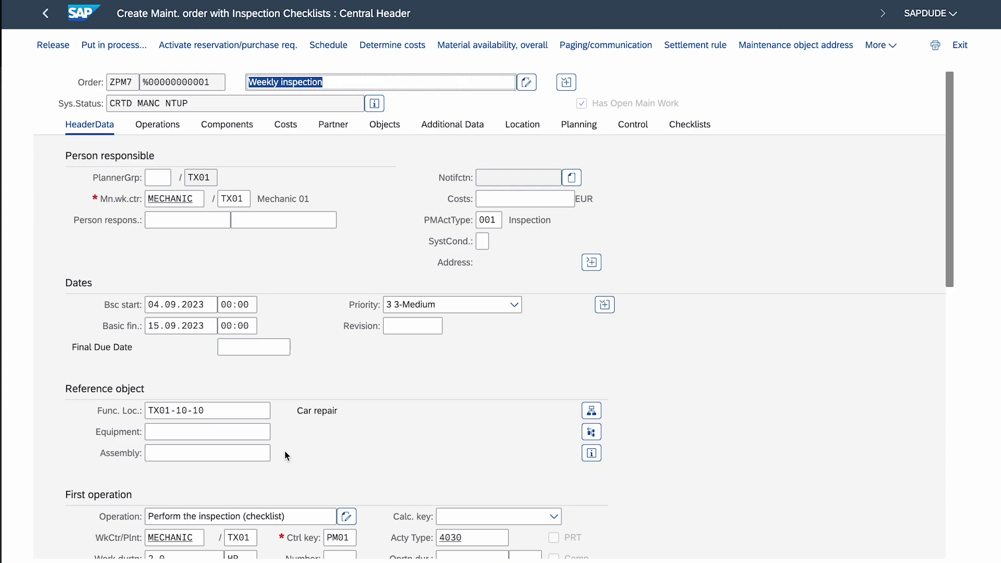
Step: Open the order's object list, release the order and review the objects' equipment and functional locations
{"action": "left_click", "coordinate": [381, 128]}
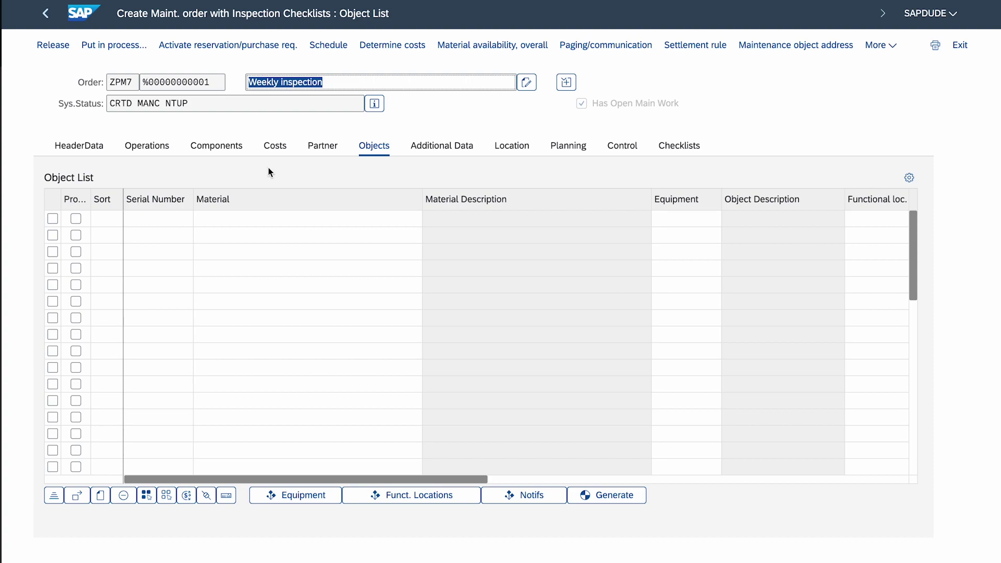
{"action": "left_click", "coordinate": [58, 52]}
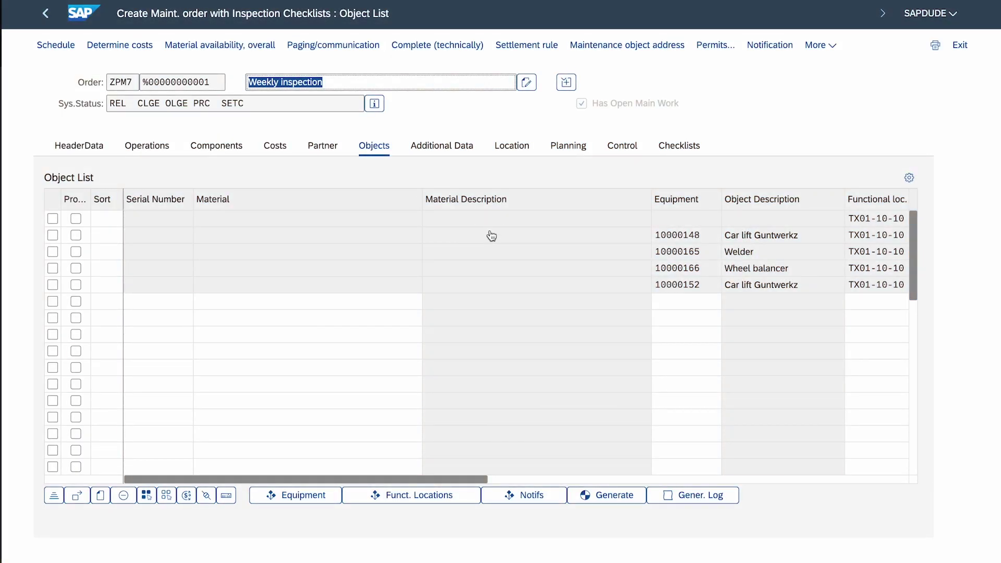
{"action": "left_click_drag", "start_coordinate": [417, 480], "coordinate": [573, 477]}
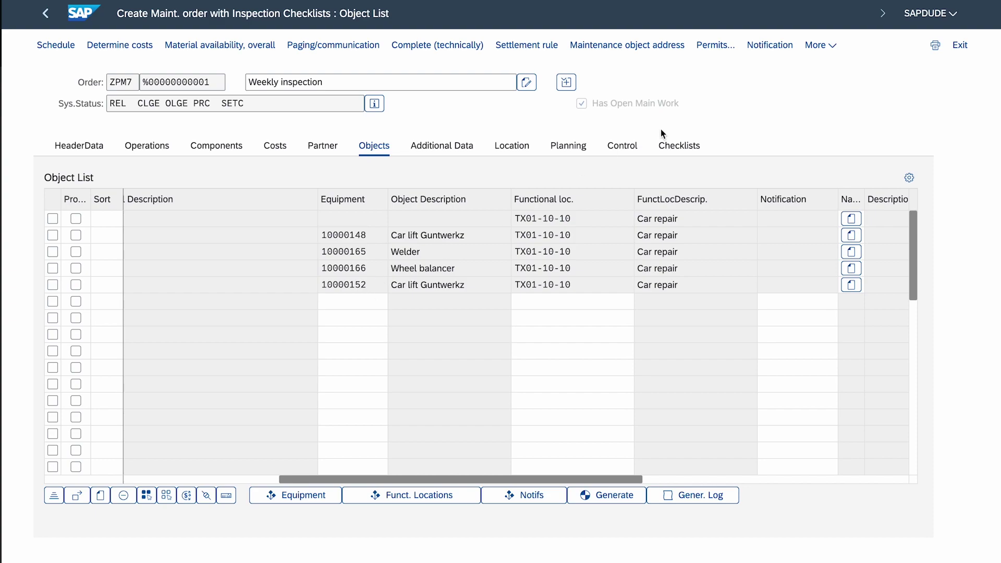
Step: Examine the order's inspection checklists and view the inspection lot for the Welder, returning to the order
{"action": "left_click", "coordinate": [678, 145]}
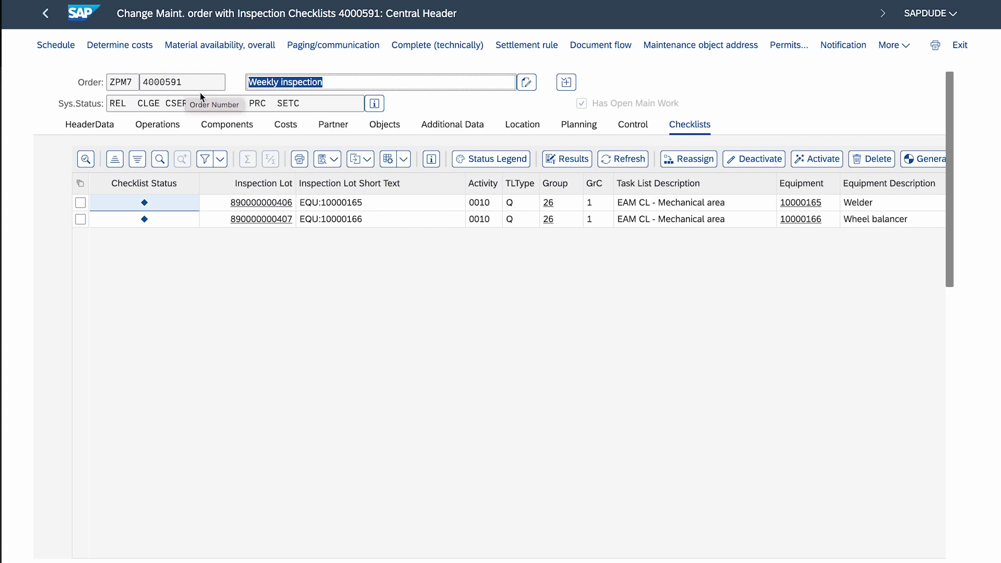
{"action": "left_click", "coordinate": [561, 265]}
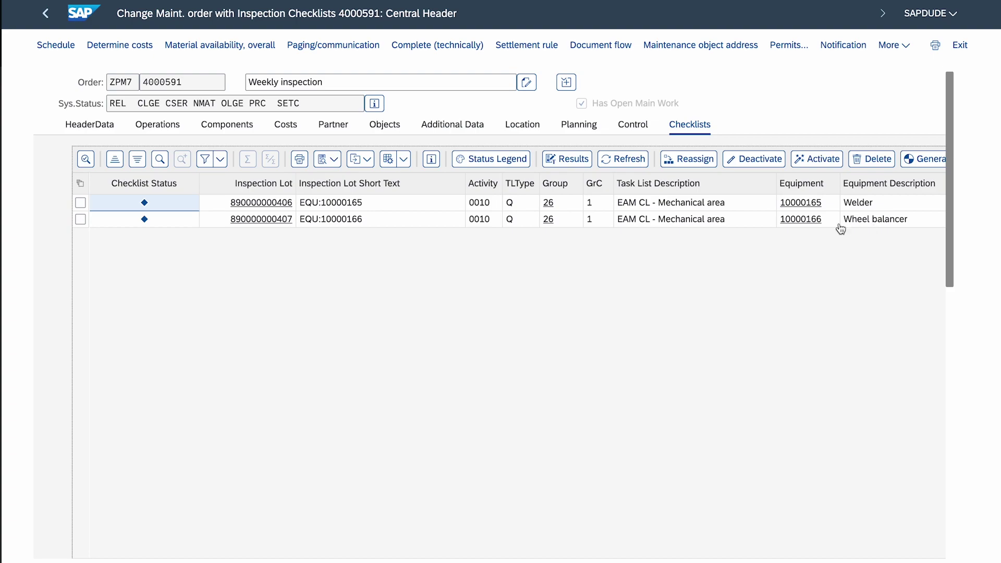
{"action": "left_click", "coordinate": [255, 203]}
{"action": "left_click", "coordinate": [46, 16]}
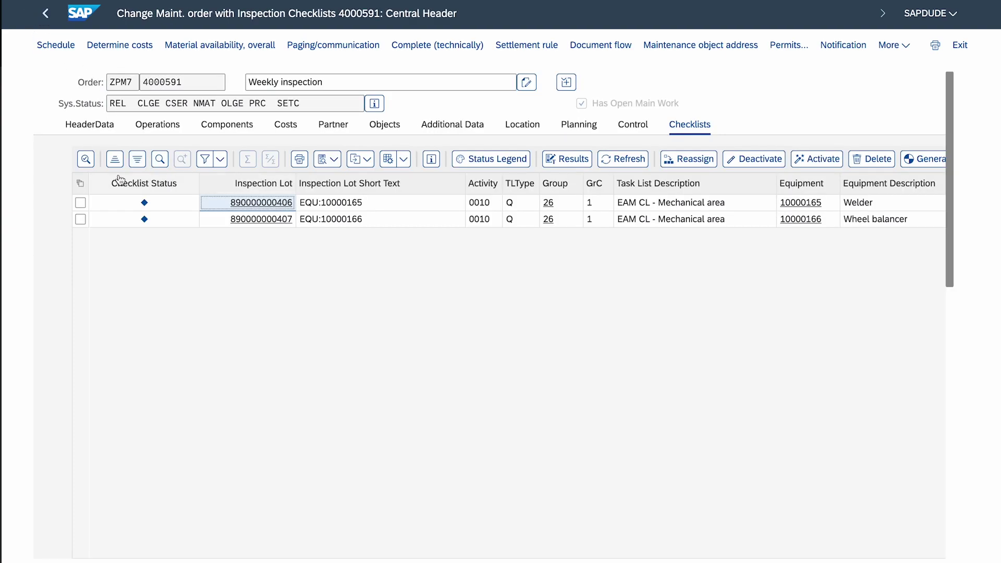
Step: Open the list of inspection characteristic results for the Welder's checklist
{"action": "left_click", "coordinate": [80, 204]}
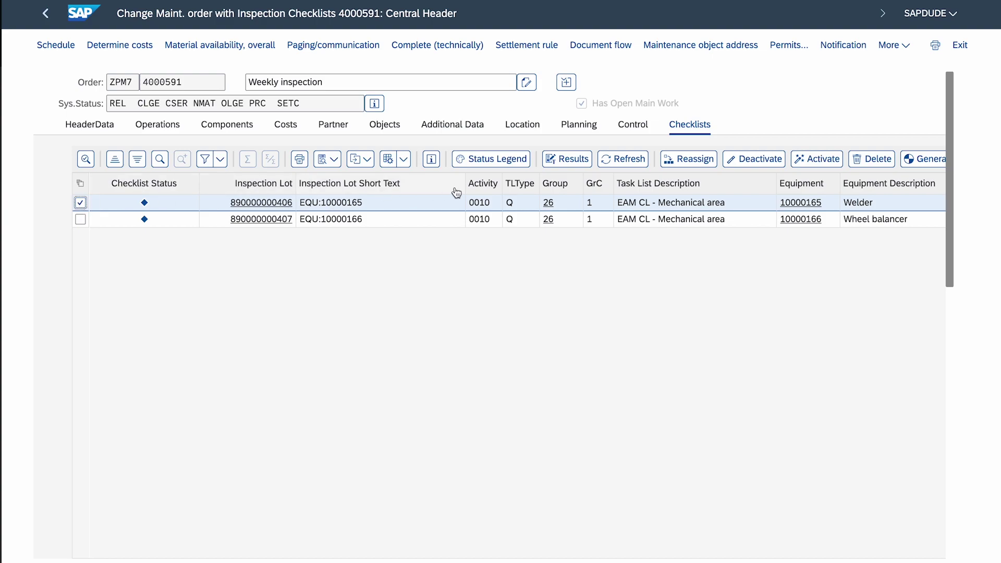
{"action": "left_click", "coordinate": [572, 165]}
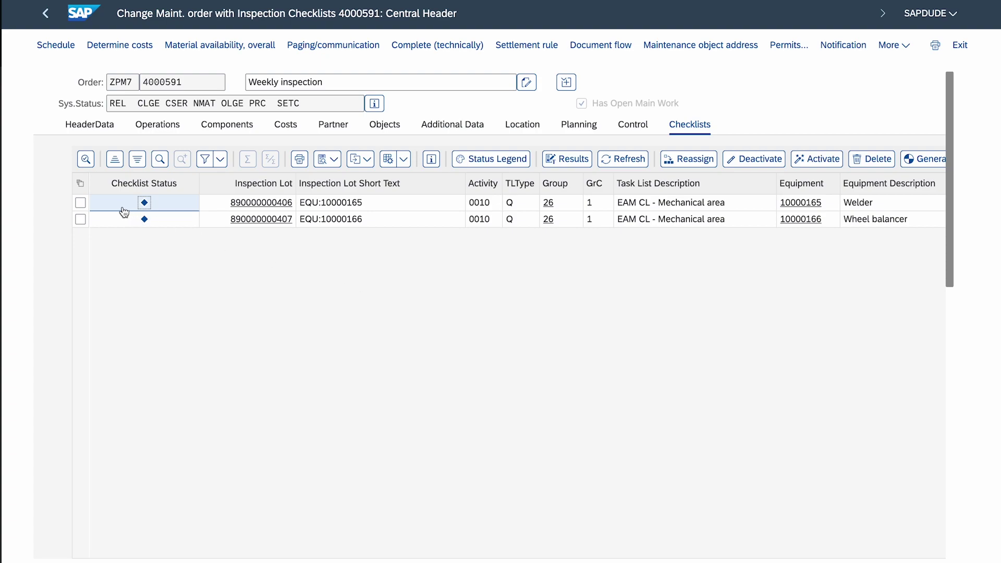
{"action": "left_click", "coordinate": [82, 206]}
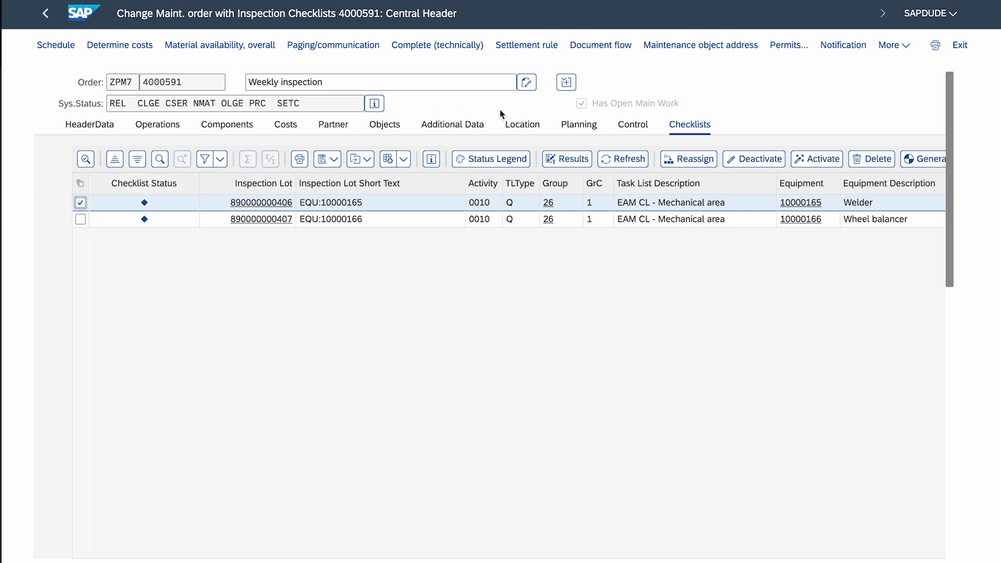
{"action": "left_click", "coordinate": [562, 160]}
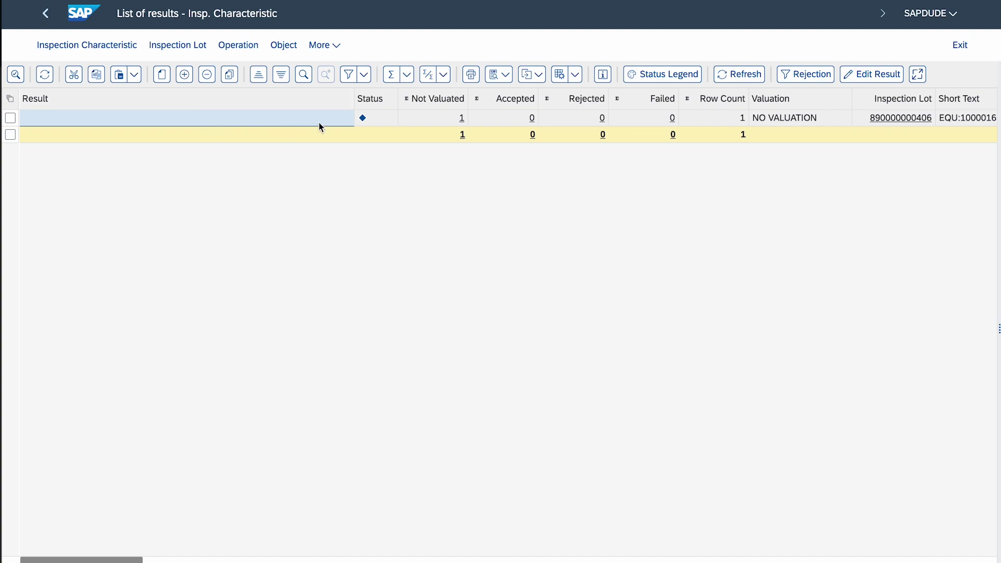
Step: Leave the results list, switch to SAP Service and Asset Manager and review the work orders, inspection routes and labor time on its overview
{"action": "left_click", "coordinate": [47, 23]}
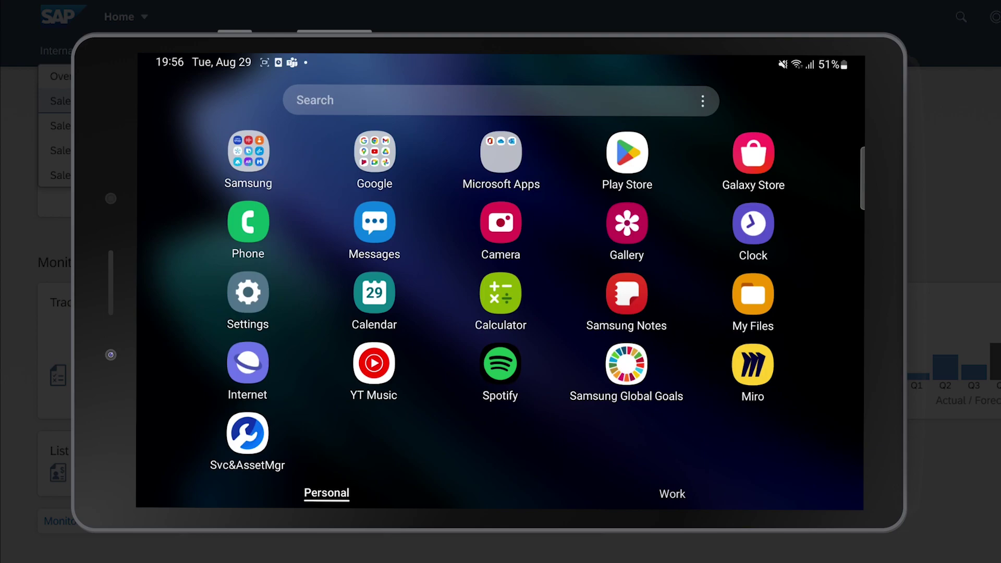
{"action": "left_click", "coordinate": [247, 433]}
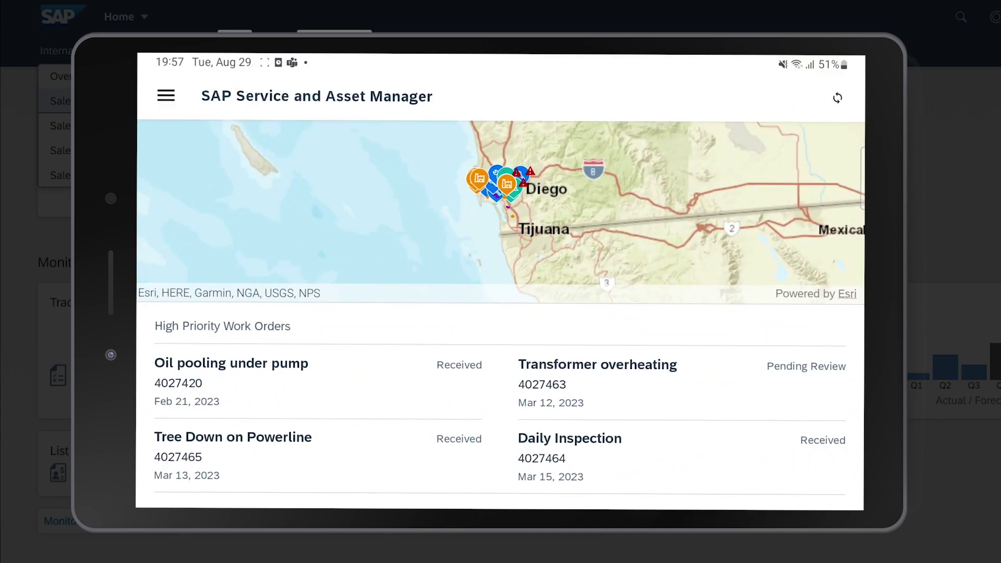
{"action": "scroll", "coordinate": [500, 313], "scroll_direction": "down", "scroll_amount": 3}
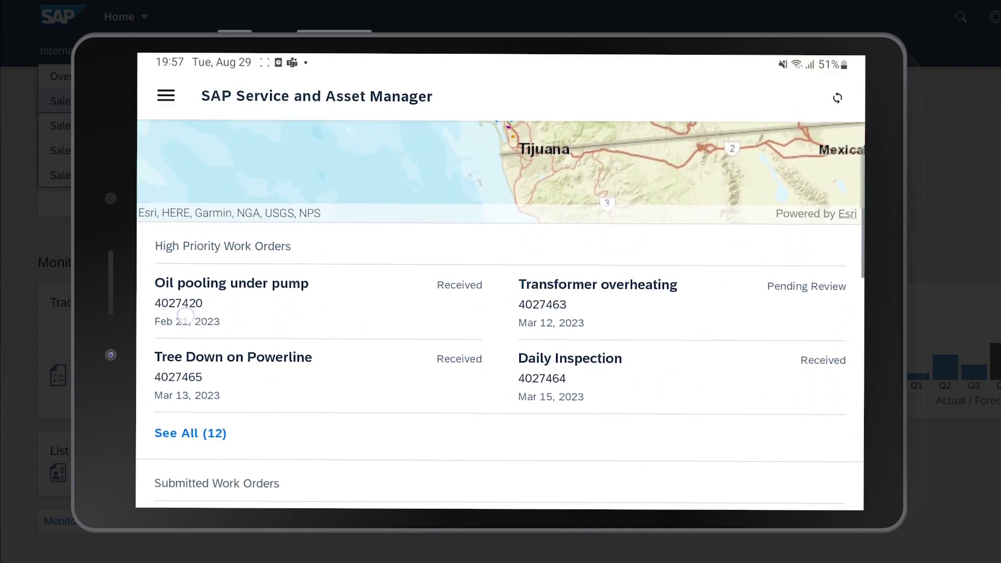
{"action": "scroll", "coordinate": [501, 313], "scroll_direction": "down", "scroll_amount": 2}
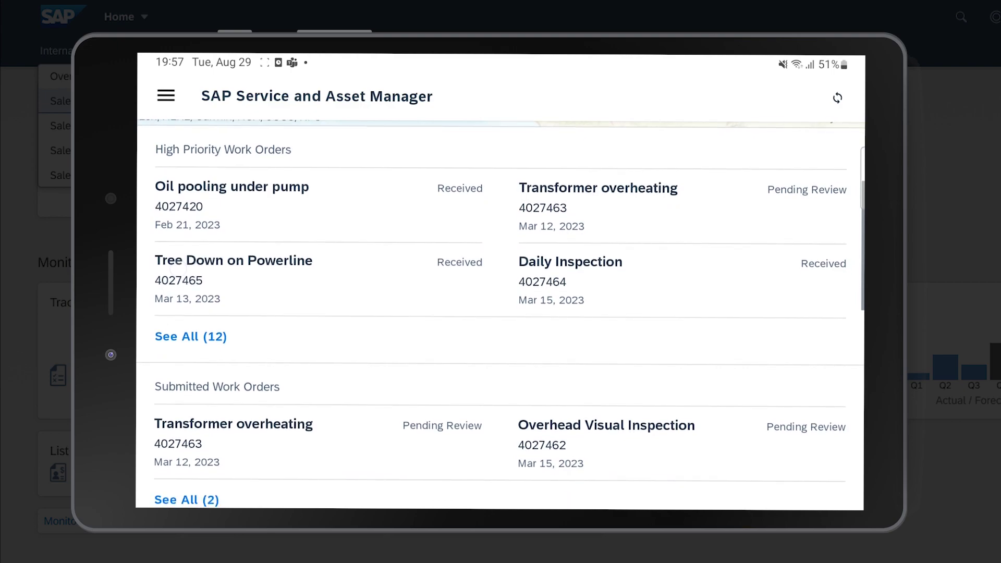
{"action": "left_click", "coordinate": [172, 289]}
{"action": "scroll", "coordinate": [172, 289], "scroll_direction": "down", "scroll_amount": 5}
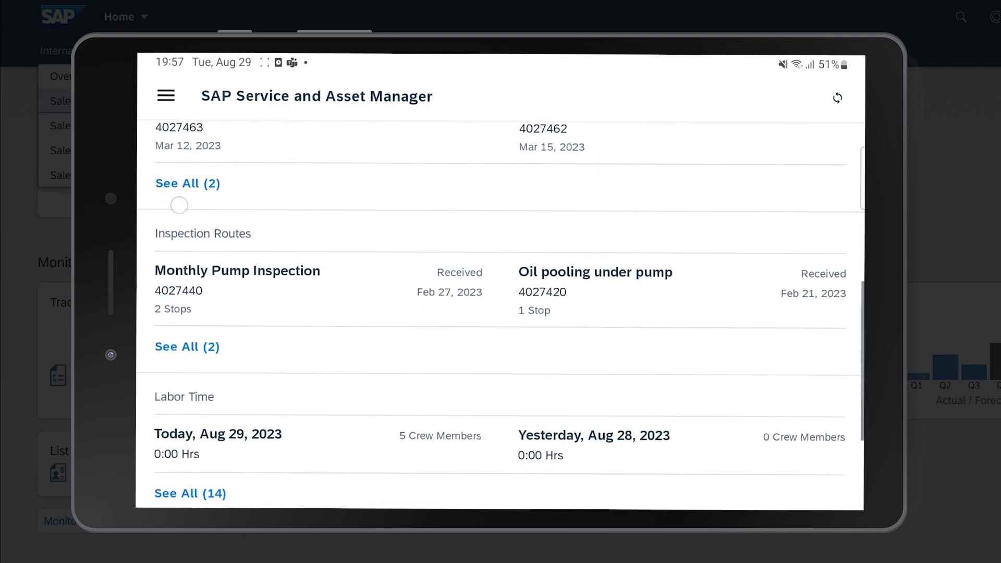
{"action": "scroll", "coordinate": [193, 260], "scroll_direction": "up", "scroll_amount": 1}
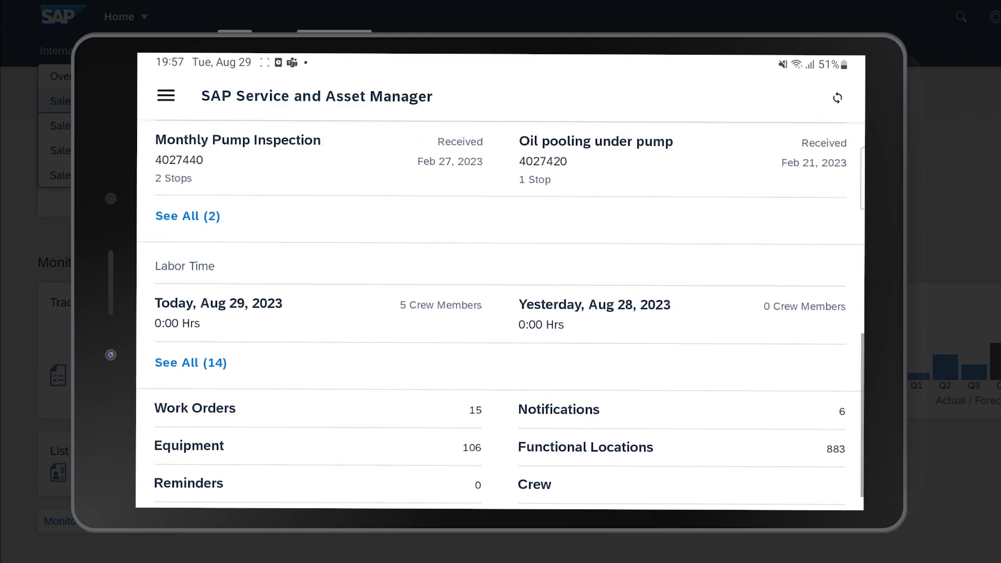
{"action": "scroll", "coordinate": [501, 313], "scroll_direction": "up", "scroll_amount": 10}
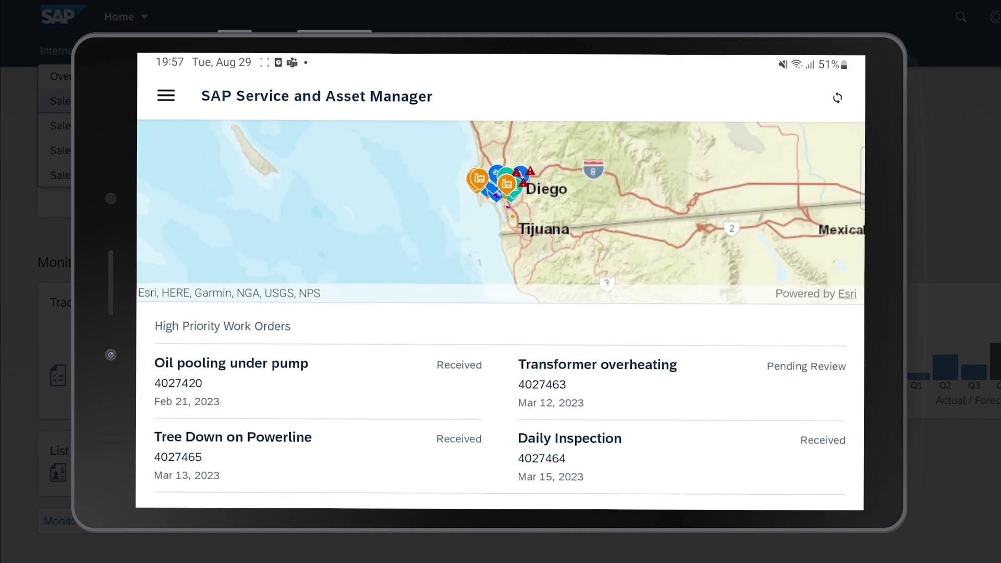
Step: Open the map, view the Daily Inspection work order and nearby functional locations, and return to the overview
{"action": "left_click", "coordinate": [409, 215]}
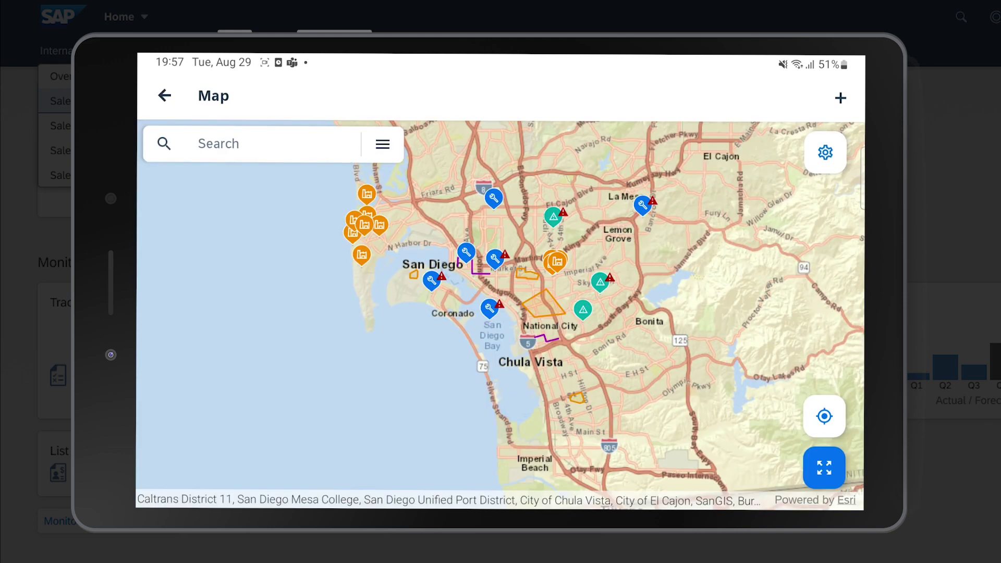
{"action": "scroll", "coordinate": [410, 306], "scroll_direction": "up", "scroll_amount": 3}
{"action": "left_click", "coordinate": [413, 314]}
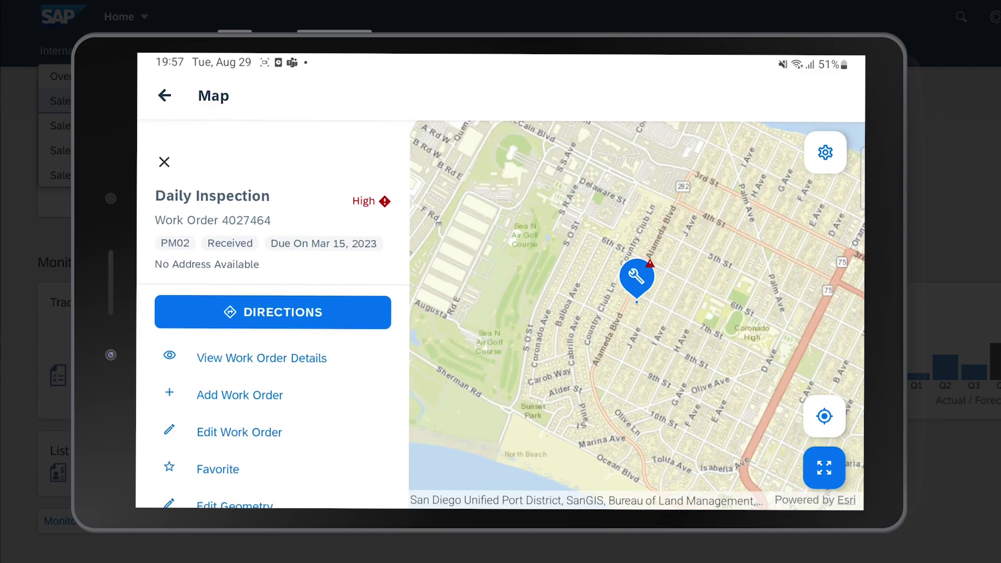
{"action": "left_click", "coordinate": [164, 162]}
{"action": "scroll", "coordinate": [317, 318], "scroll_direction": "down", "scroll_amount": 5}
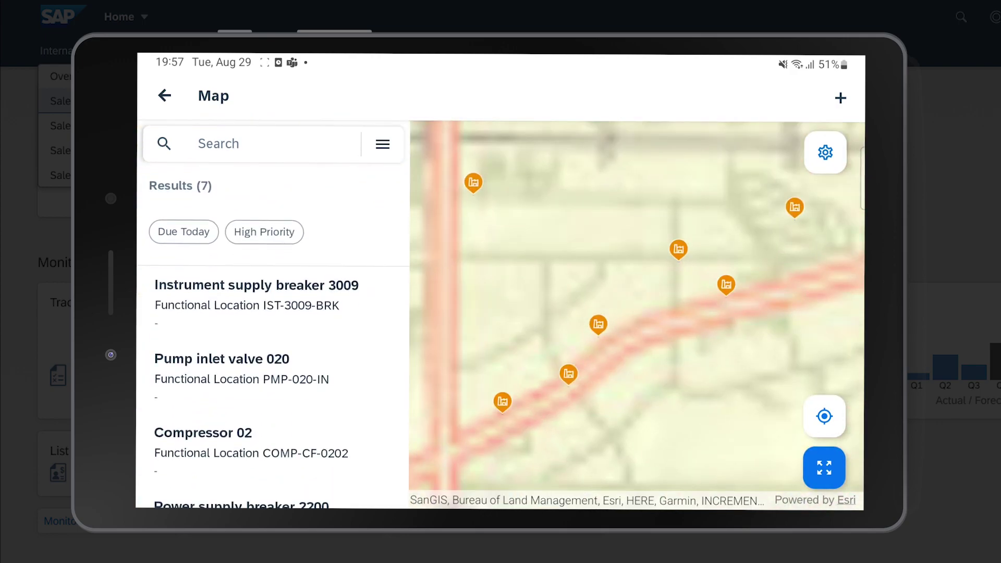
{"action": "left_click", "coordinate": [165, 95]}
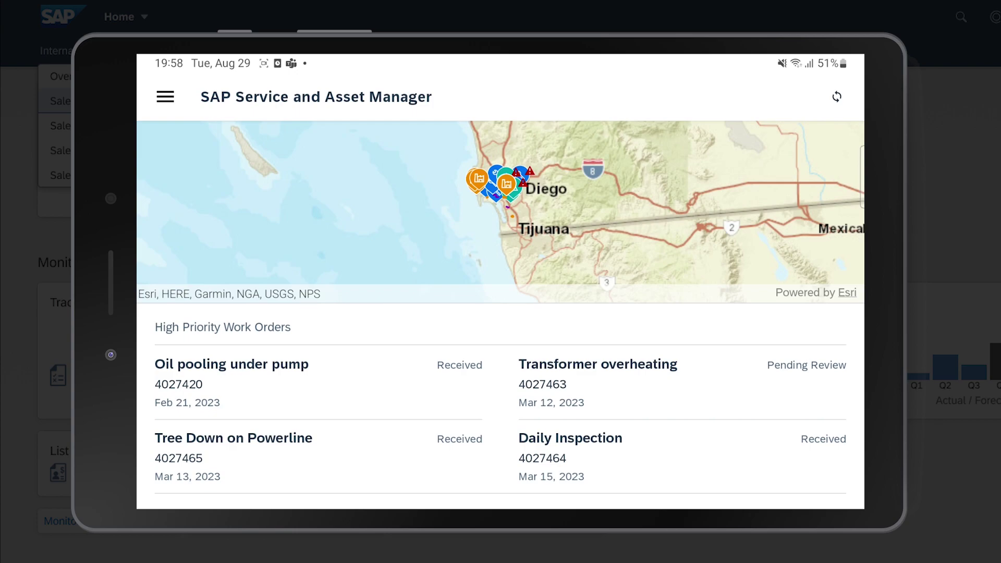
Step: Open the checklists and bring up the EQU:Z10210225 checklist dated Apr 3, 2023
{"action": "left_click", "coordinate": [165, 96]}
{"action": "scroll", "coordinate": [242, 344], "scroll_direction": "down", "scroll_amount": 5}
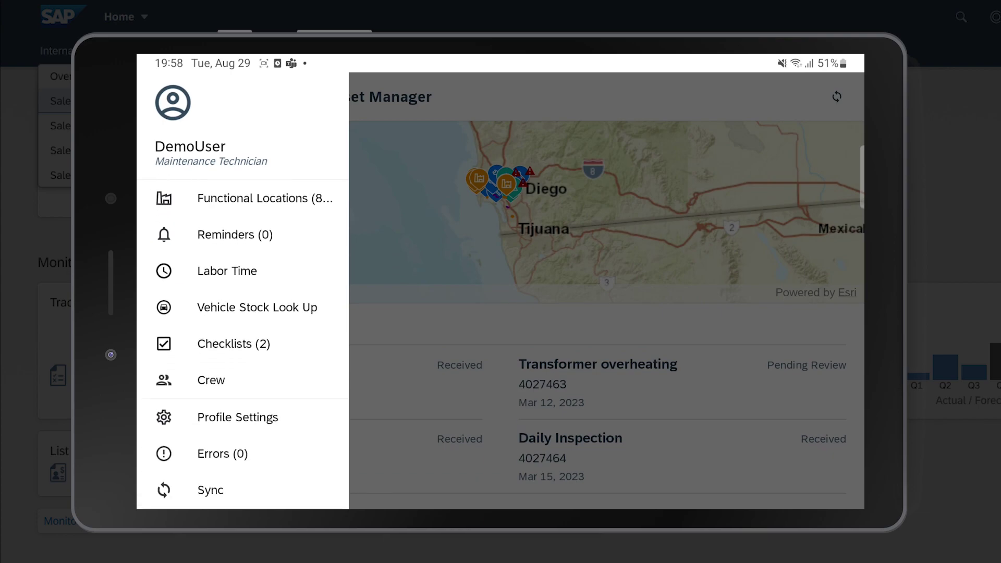
{"action": "left_click", "coordinate": [240, 346]}
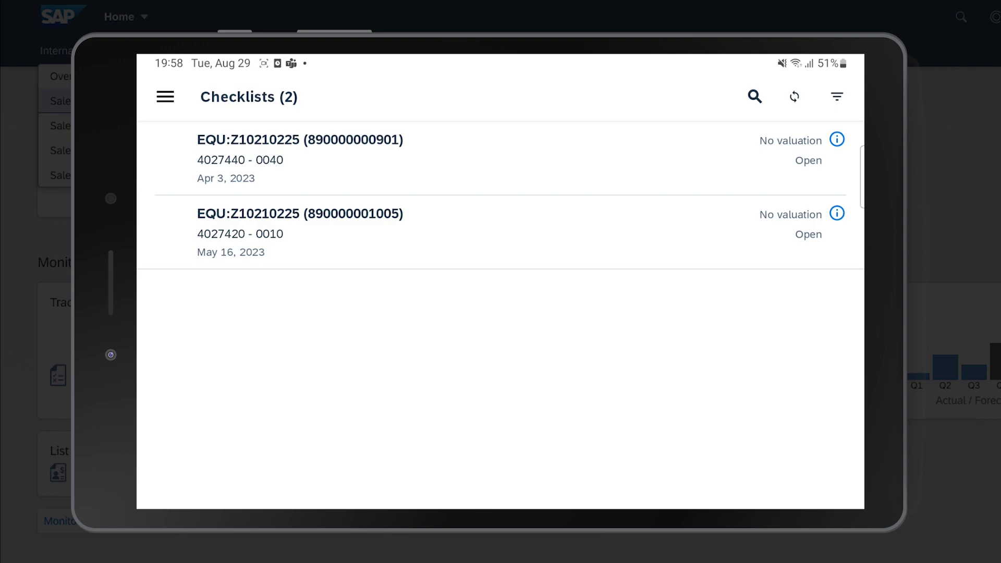
{"action": "left_click", "coordinate": [501, 156]}
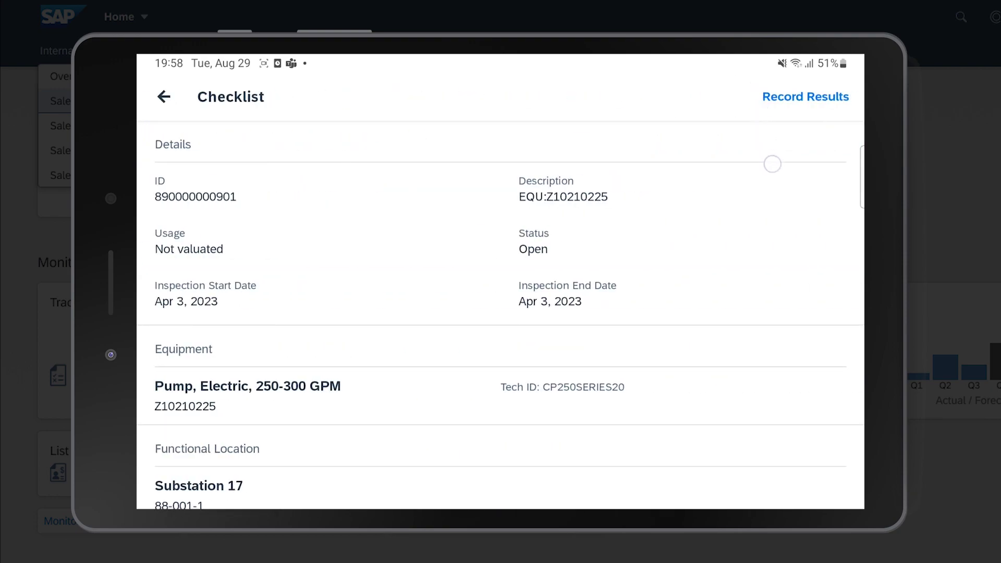
Step: Examine the checklist's equipment, functional location, notifications and inspection characteristics
{"action": "scroll", "coordinate": [178, 264], "scroll_direction": "down", "scroll_amount": 2}
{"action": "scroll", "coordinate": [179, 264], "scroll_direction": "down", "scroll_amount": 3}
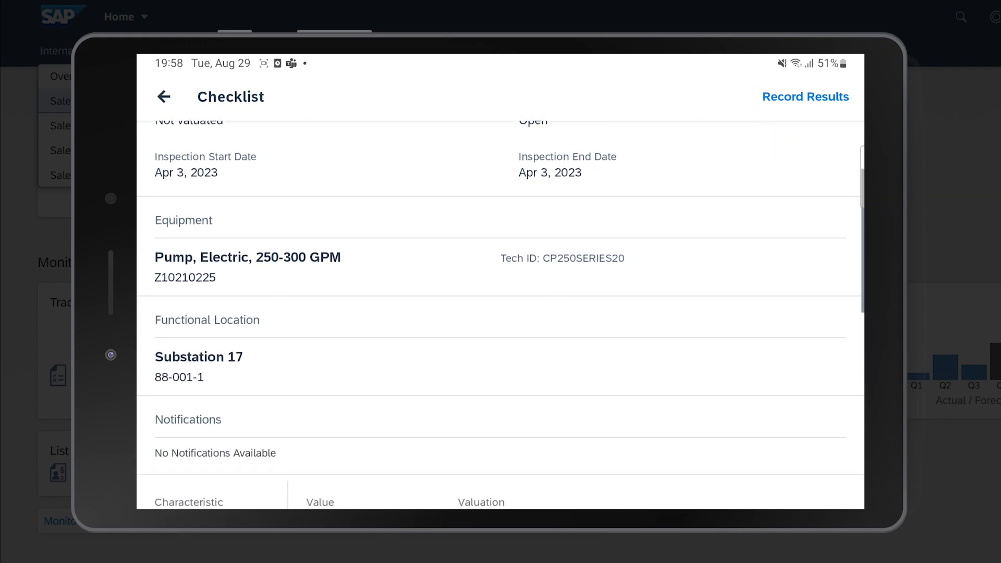
{"action": "scroll", "coordinate": [175, 330], "scroll_direction": "up", "scroll_amount": 3}
{"action": "scroll", "coordinate": [191, 318], "scroll_direction": "down", "scroll_amount": 7}
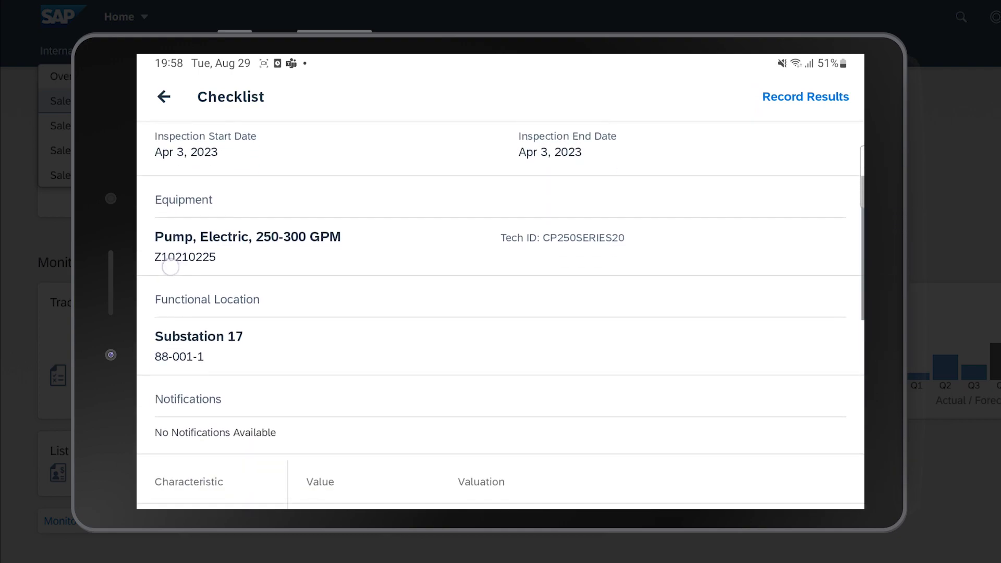
{"action": "scroll", "coordinate": [191, 318], "scroll_direction": "up", "scroll_amount": 2}
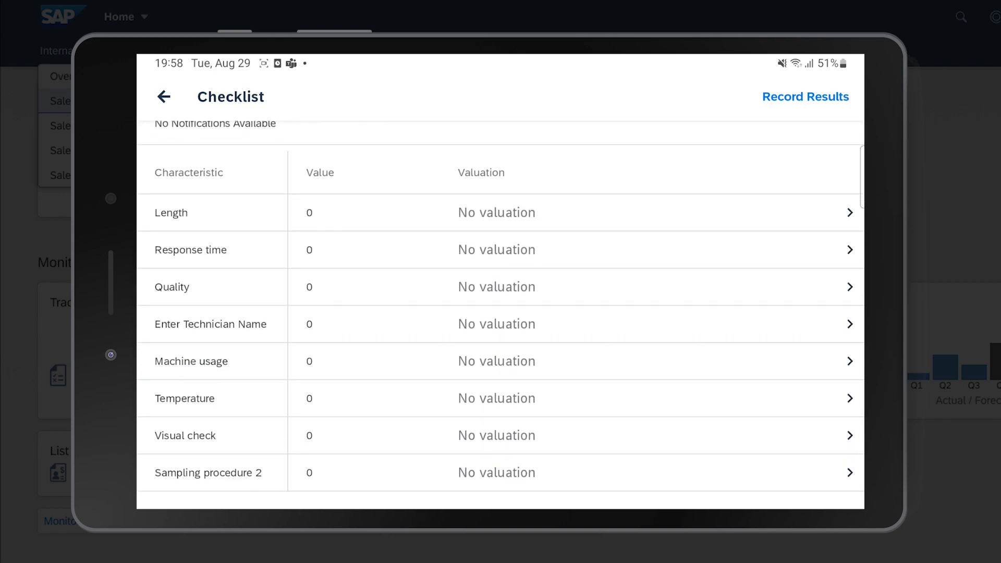
{"action": "scroll", "coordinate": [257, 333], "scroll_direction": "down", "scroll_amount": 2}
{"action": "scroll", "coordinate": [257, 334], "scroll_direction": "up", "scroll_amount": 2}
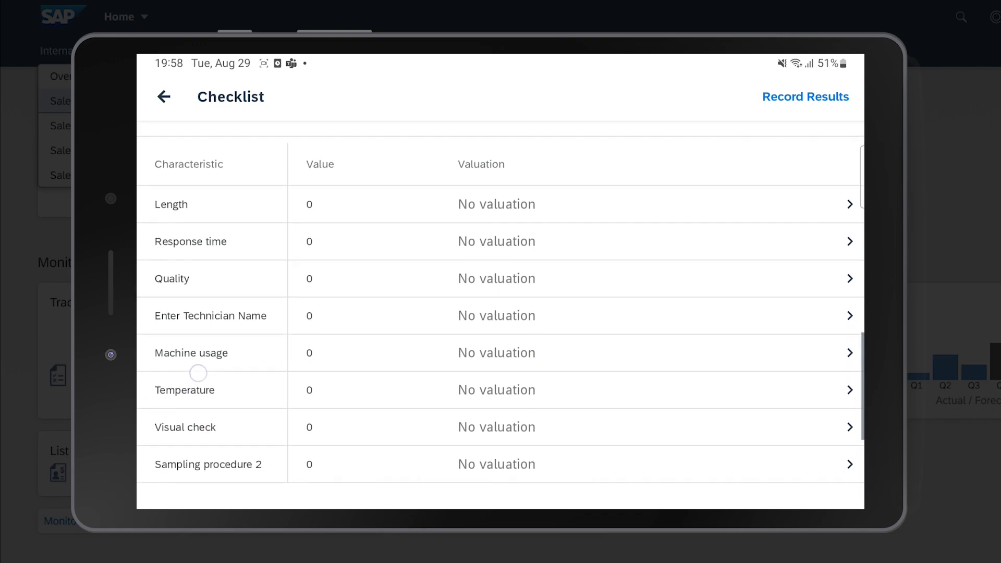
{"action": "scroll", "coordinate": [257, 333], "scroll_direction": "down", "scroll_amount": 1}
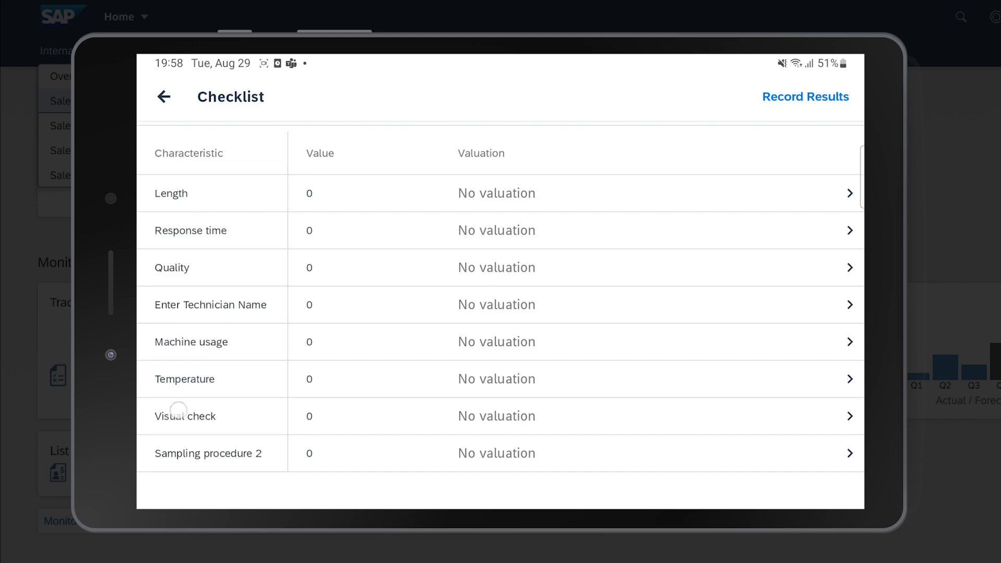
{"action": "scroll", "coordinate": [178, 386], "scroll_direction": "down", "scroll_amount": 1}
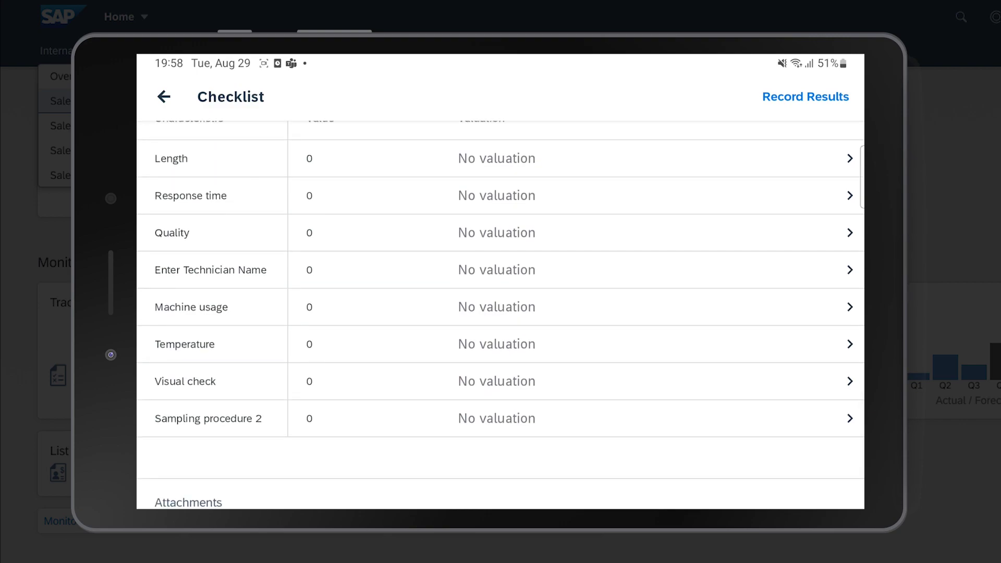
Step: Start recording results for the checklist and mark the Visual check characteristic as Not okay
{"action": "left_click", "coordinate": [806, 97]}
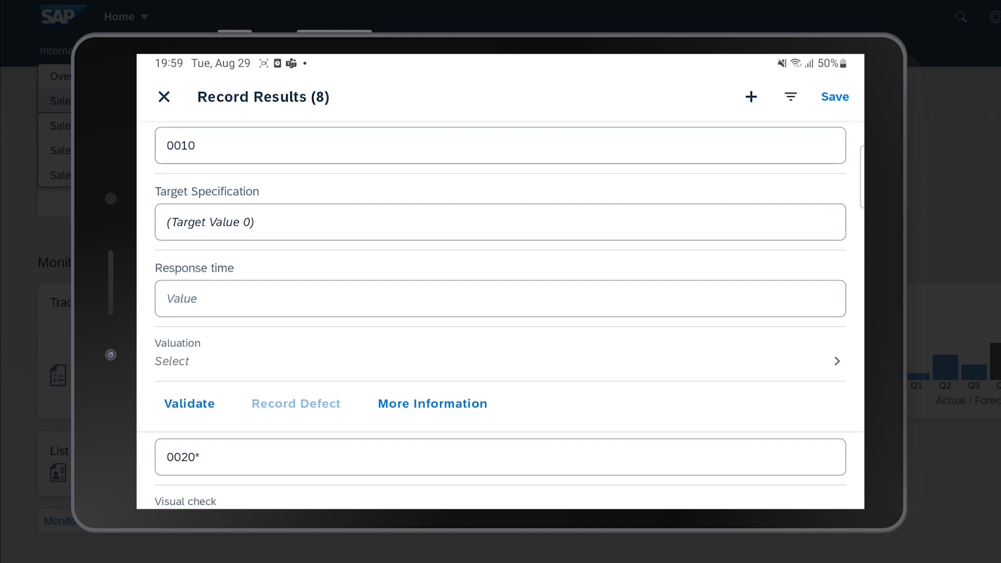
{"action": "scroll", "coordinate": [500, 287], "scroll_direction": "down", "scroll_amount": 5}
{"action": "scroll", "coordinate": [189, 399], "scroll_direction": "up", "scroll_amount": 3}
{"action": "scroll", "coordinate": [193, 409], "scroll_direction": "up", "scroll_amount": 1}
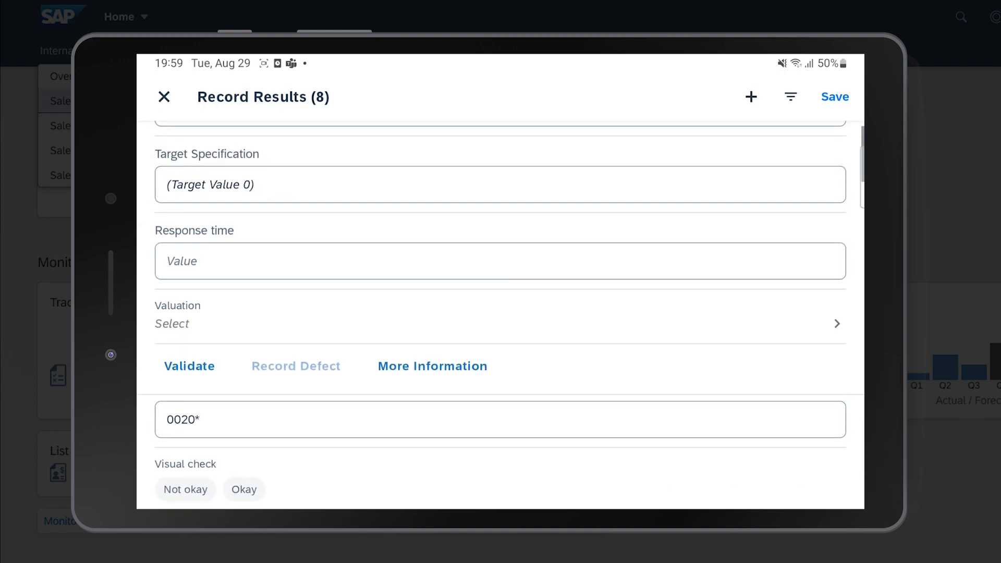
{"action": "scroll", "coordinate": [196, 370], "scroll_direction": "down", "scroll_amount": 2}
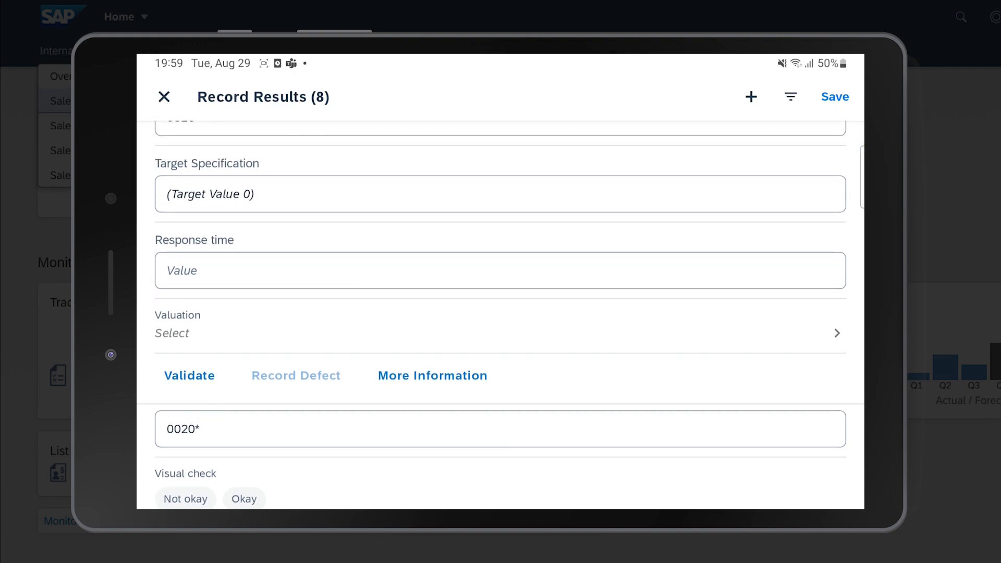
{"action": "scroll", "coordinate": [196, 370], "scroll_direction": "down", "scroll_amount": 4}
{"action": "scroll", "coordinate": [183, 251], "scroll_direction": "down", "scroll_amount": 3}
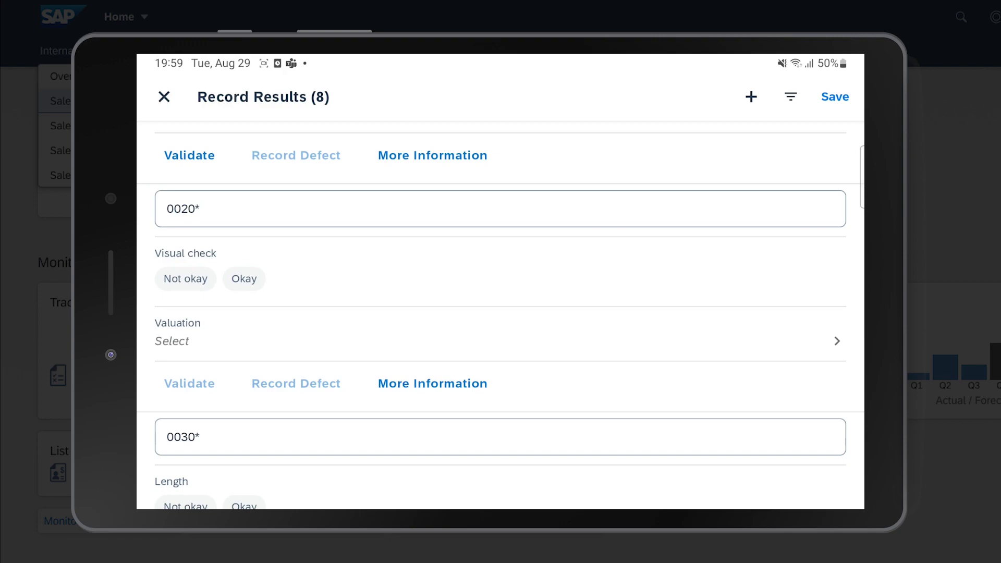
{"action": "scroll", "coordinate": [177, 300], "scroll_direction": "down", "scroll_amount": 1}
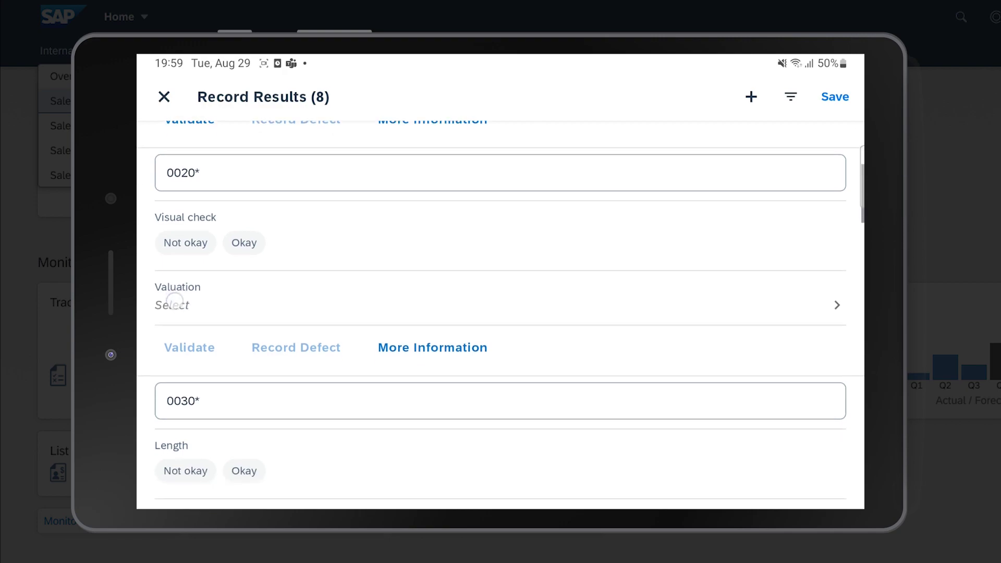
{"action": "left_click", "coordinate": [186, 243]}
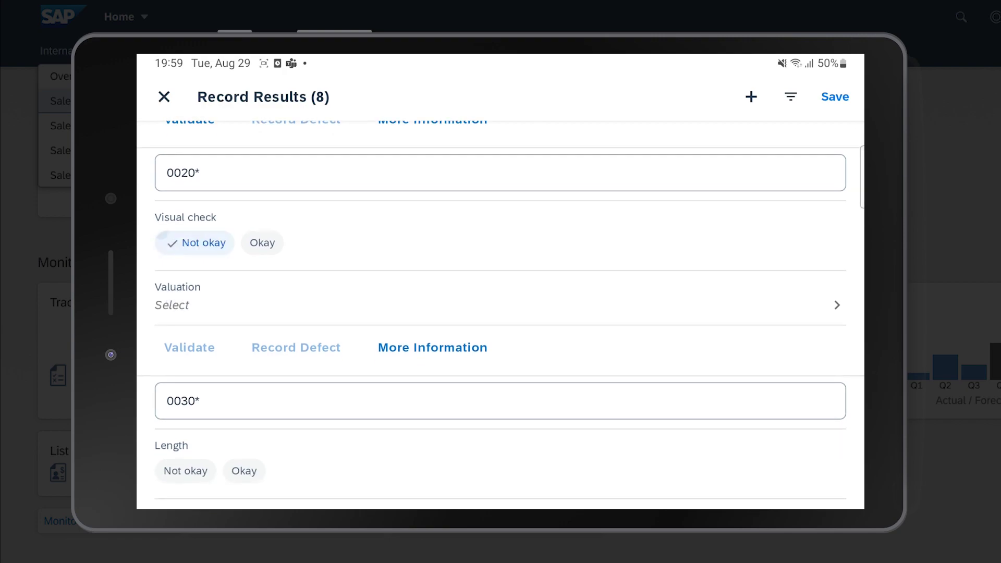
Step: Mark the Length characteristic as Okay and check the remaining characteristics in the results form
{"action": "scroll", "coordinate": [196, 275], "scroll_direction": "down", "scroll_amount": 2}
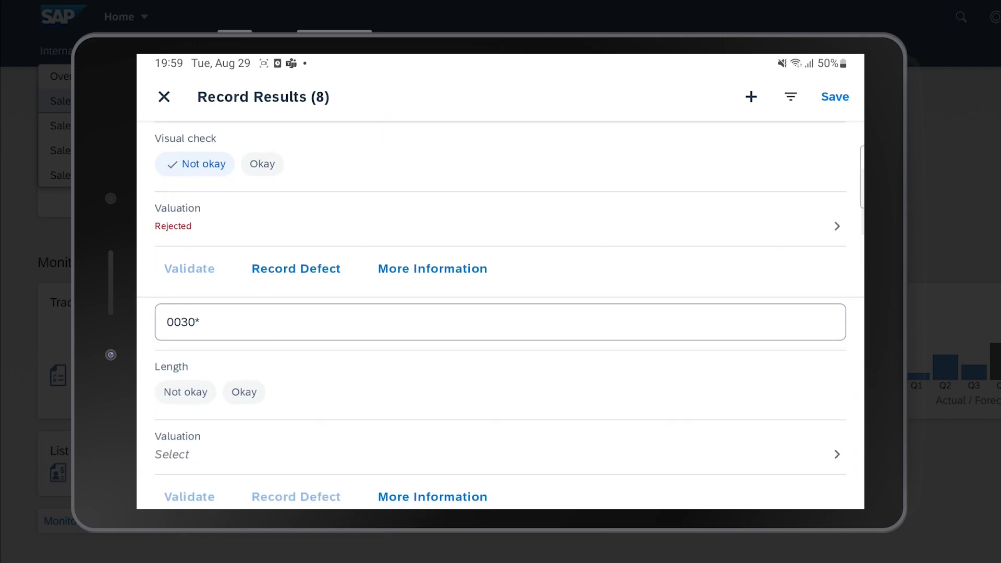
{"action": "scroll", "coordinate": [215, 364], "scroll_direction": "down", "scroll_amount": 1}
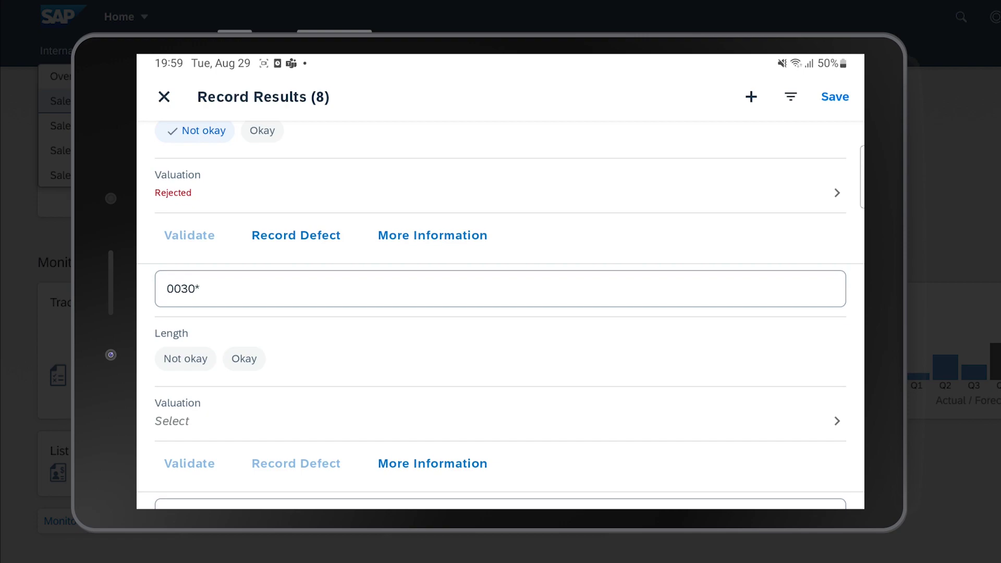
{"action": "scroll", "coordinate": [198, 288], "scroll_direction": "down", "scroll_amount": 3}
{"action": "scroll", "coordinate": [198, 365], "scroll_direction": "down", "scroll_amount": 2}
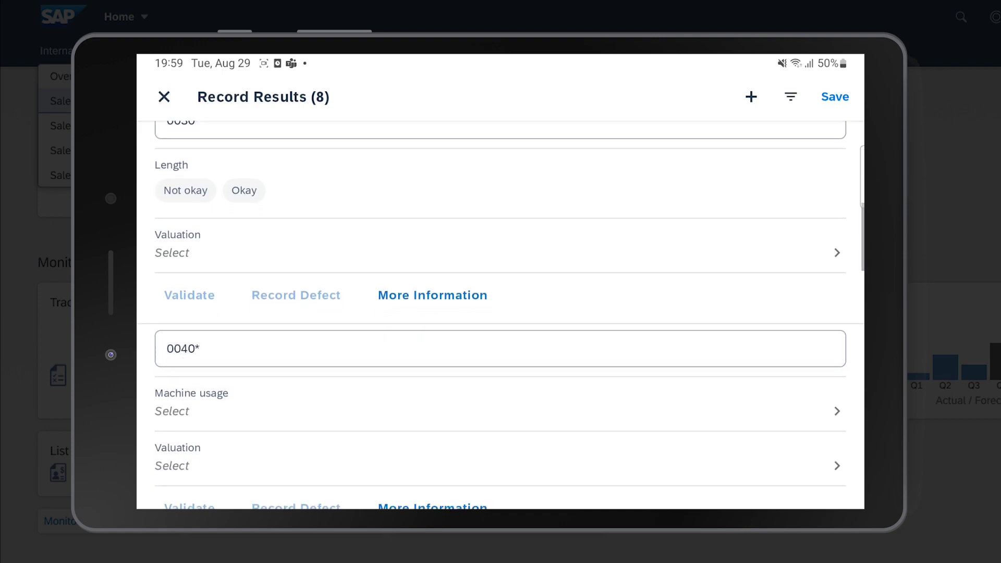
{"action": "left_click", "coordinate": [244, 191]}
{"action": "scroll", "coordinate": [183, 328], "scroll_direction": "down", "scroll_amount": 2}
{"action": "scroll", "coordinate": [183, 412], "scroll_direction": "down", "scroll_amount": 15}
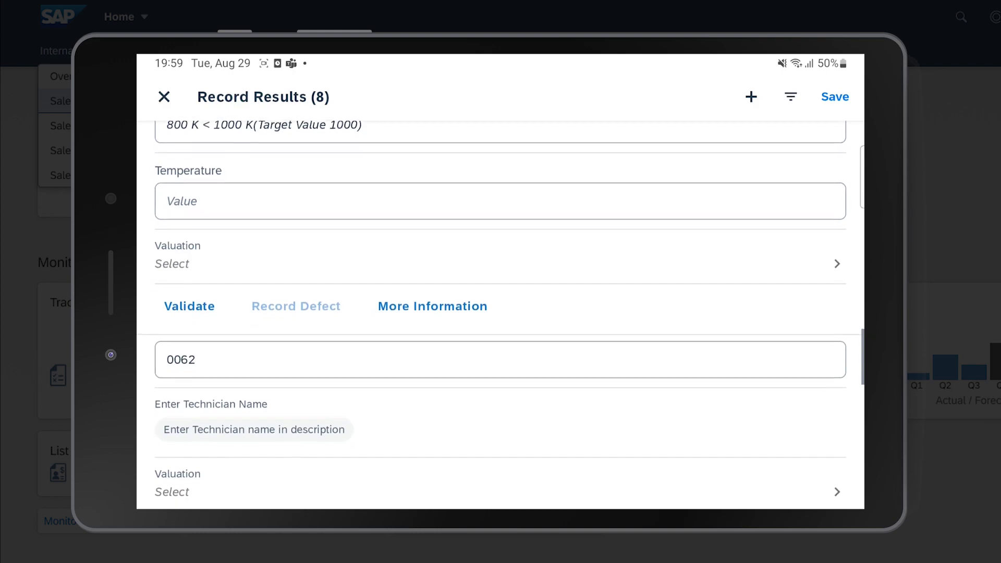
Step: Save the recorded results and review the characteristic values and valuations in the checklist
{"action": "left_click", "coordinate": [834, 96]}
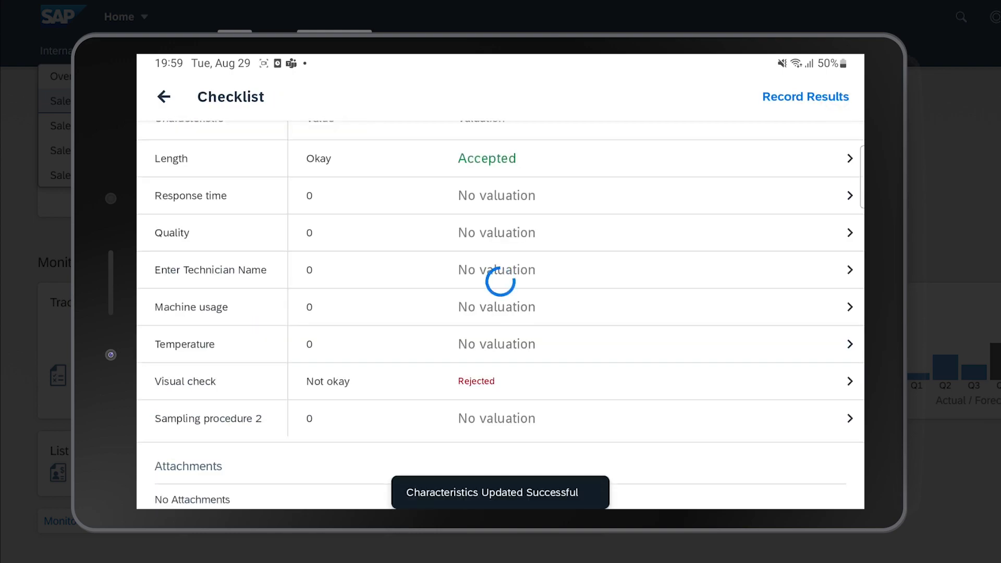
{"action": "scroll", "coordinate": [360, 266], "scroll_direction": "up", "scroll_amount": 2}
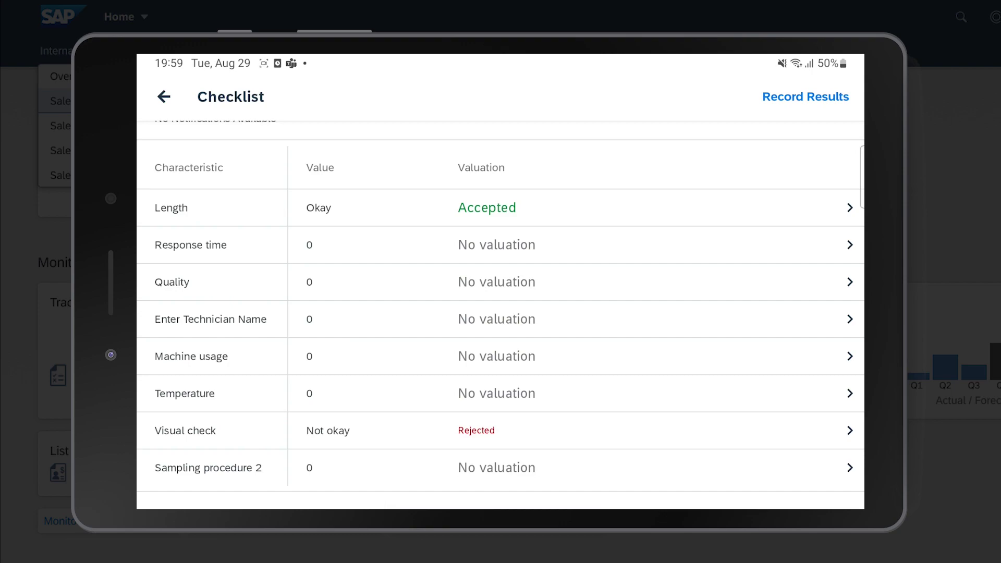
{"action": "scroll", "coordinate": [283, 327], "scroll_direction": "down", "scroll_amount": 2}
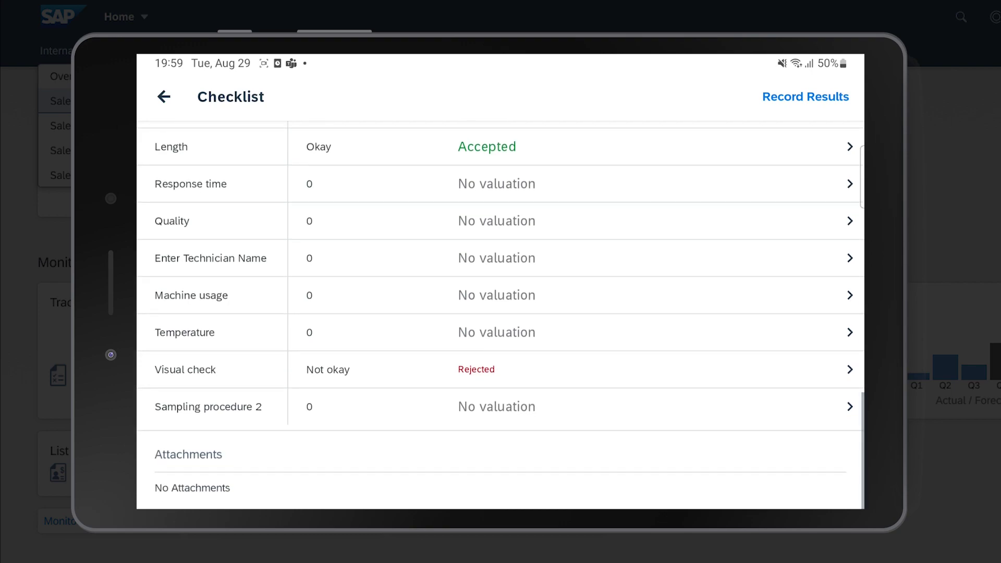
{"action": "scroll", "coordinate": [201, 267], "scroll_direction": "up", "scroll_amount": 2}
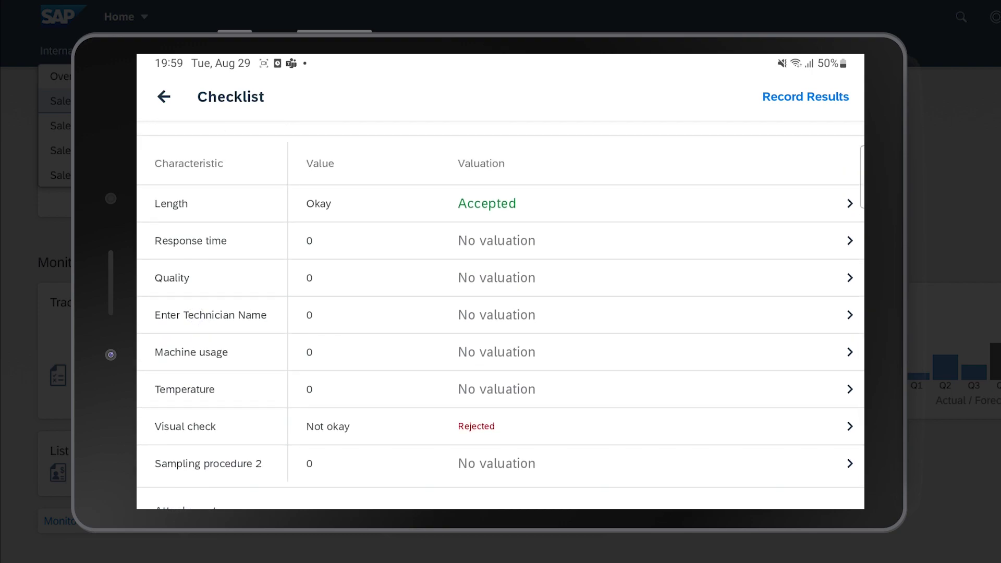
{"action": "scroll", "coordinate": [197, 349], "scroll_direction": "down", "scroll_amount": 1}
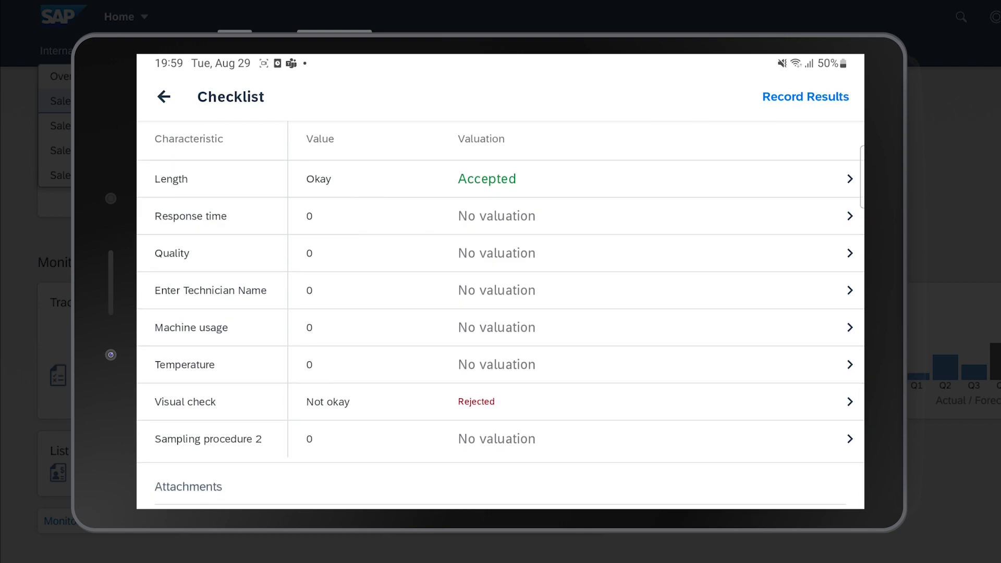